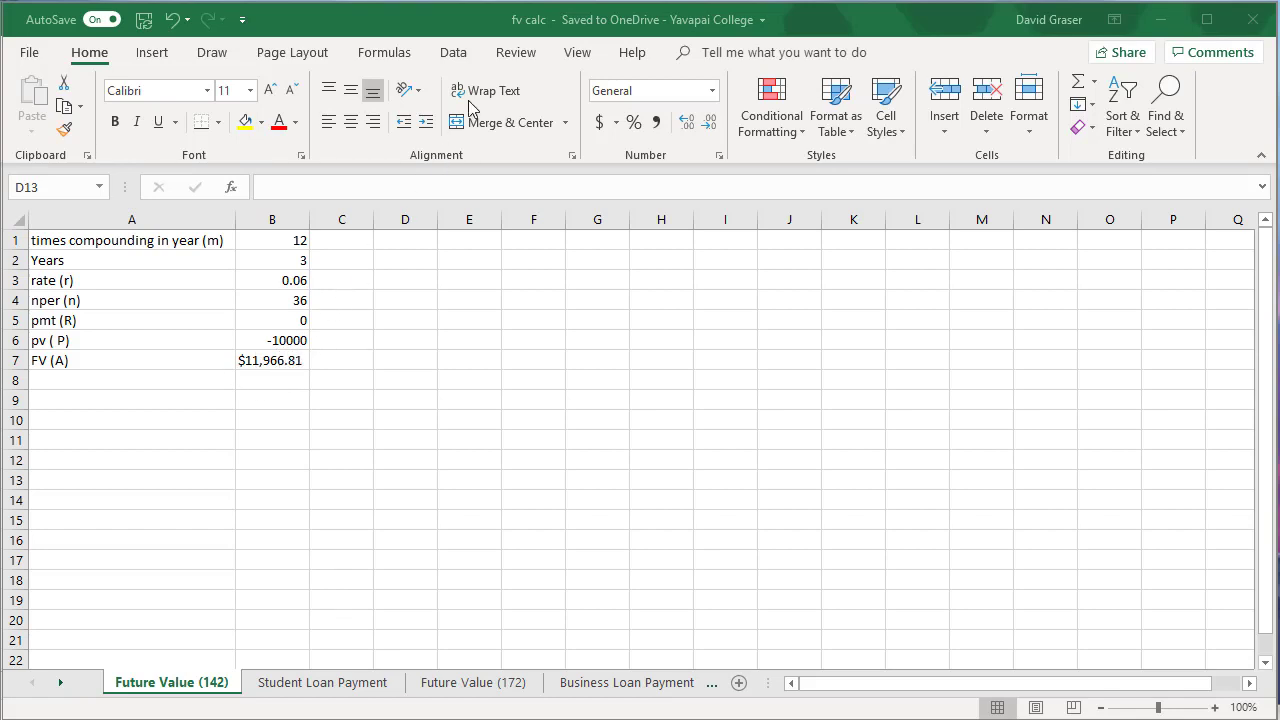
Step: Create a blank workbook and enter the label "times compounding in a year (m)" in cell A1
key("ctrl+n")
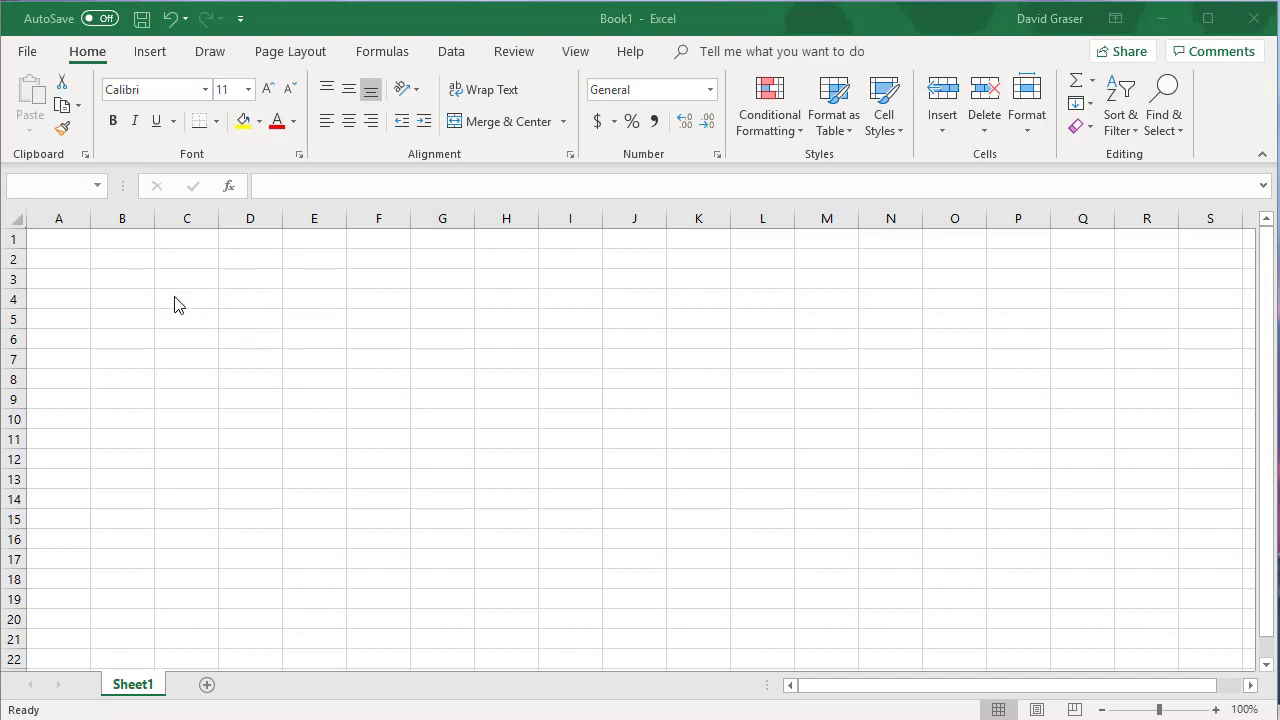
left_click(52, 242)
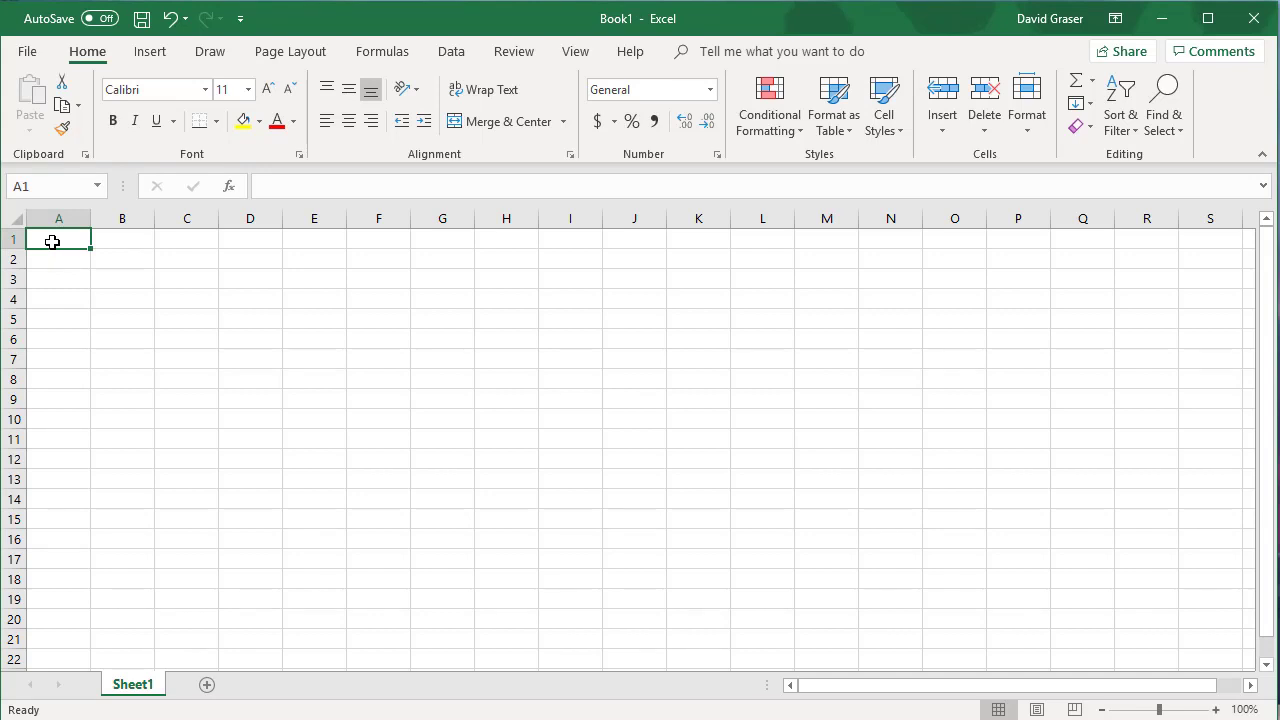
type("times")
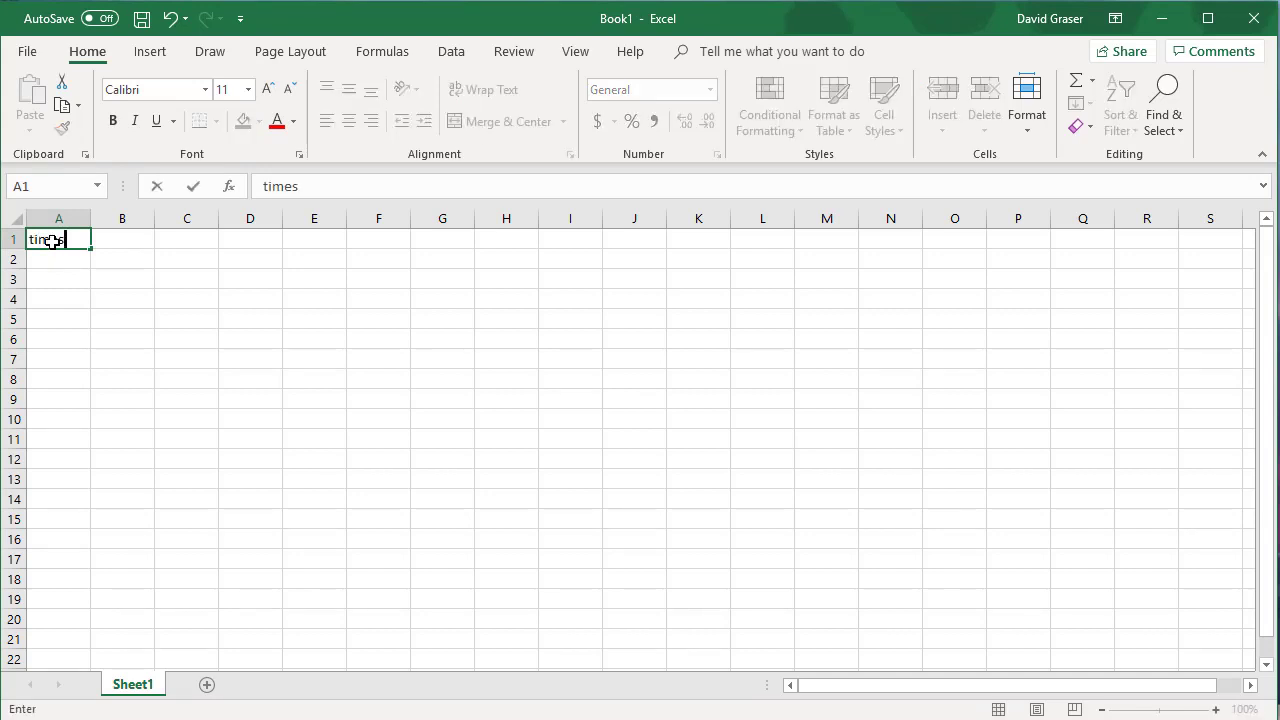
type(" compoundn")
key("BackSpace")
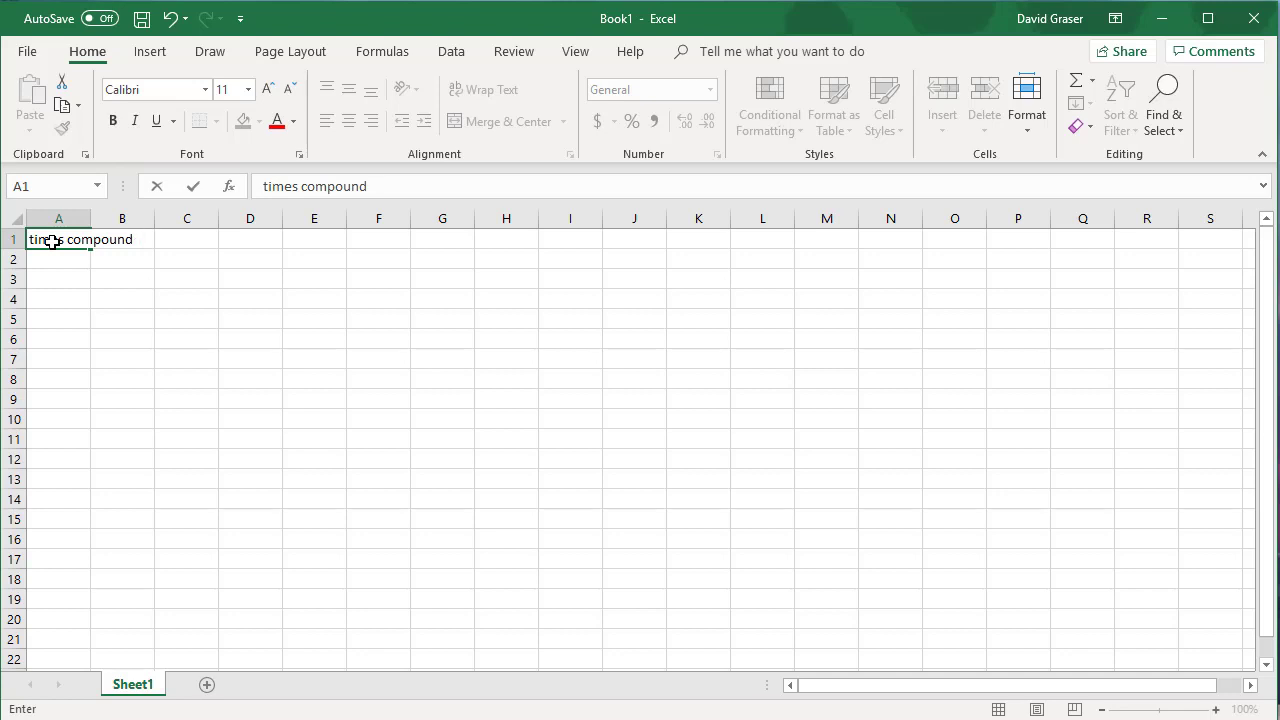
type("ing in a year")
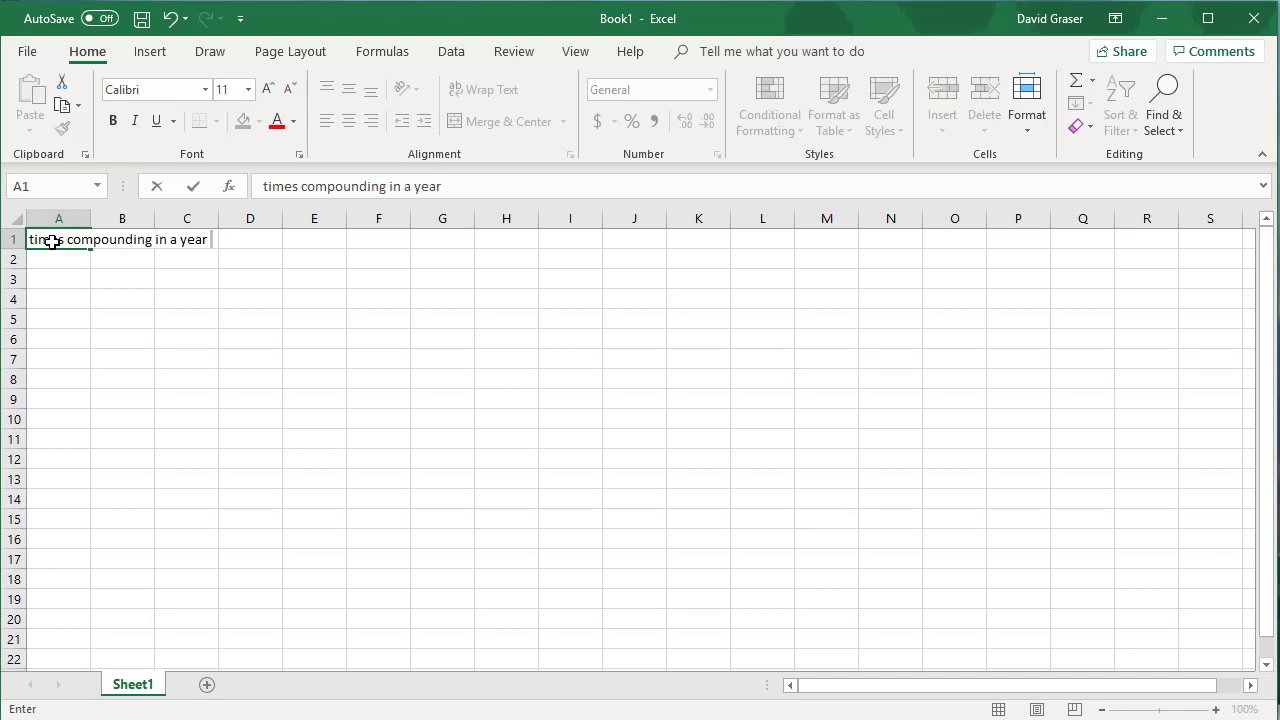
type(" (m)")
left_click(56, 261)
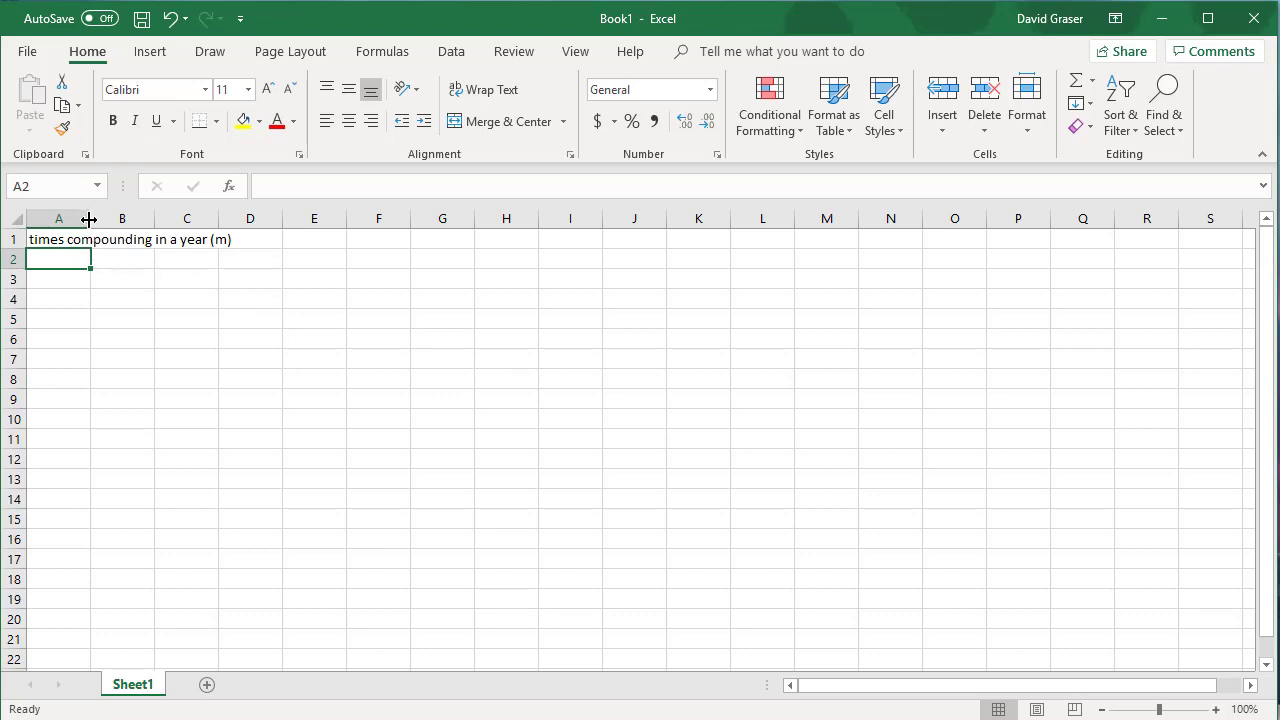
Step: Widen column A to fit the label in A1 and enter "Years" in cell A2
left_click_drag(89, 219, 239, 227)
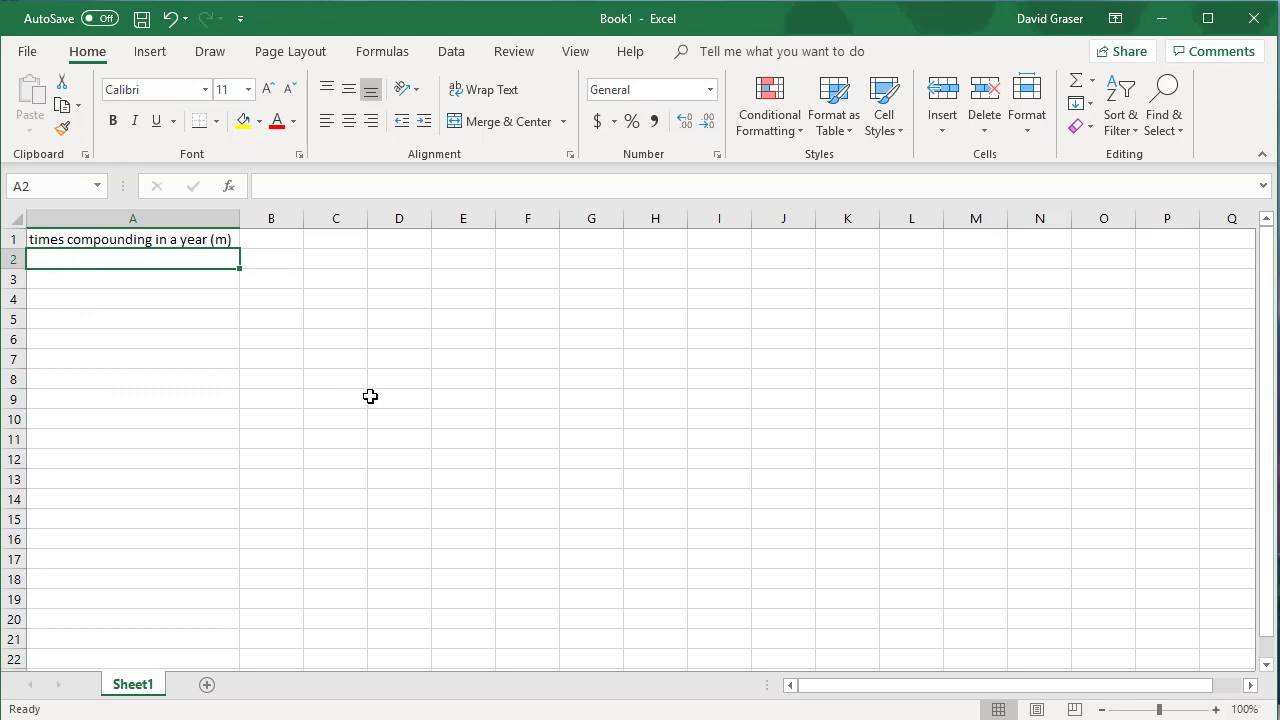
type("Years")
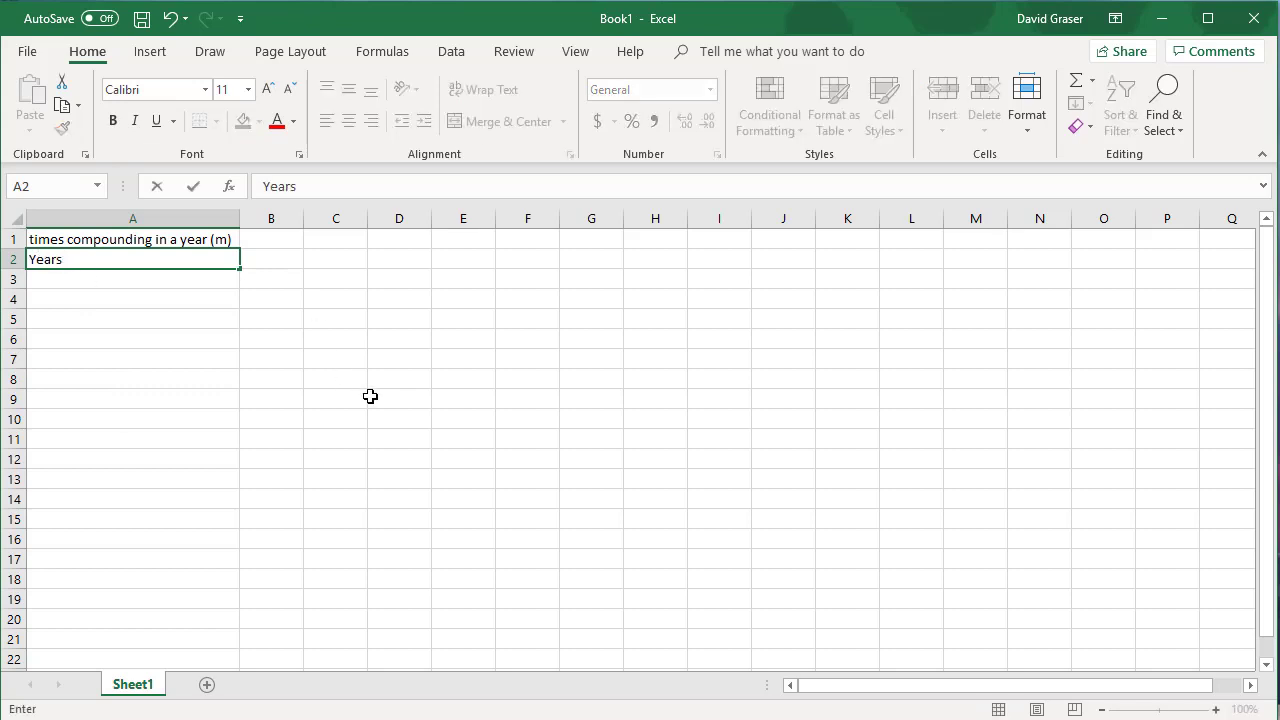
key("Return")
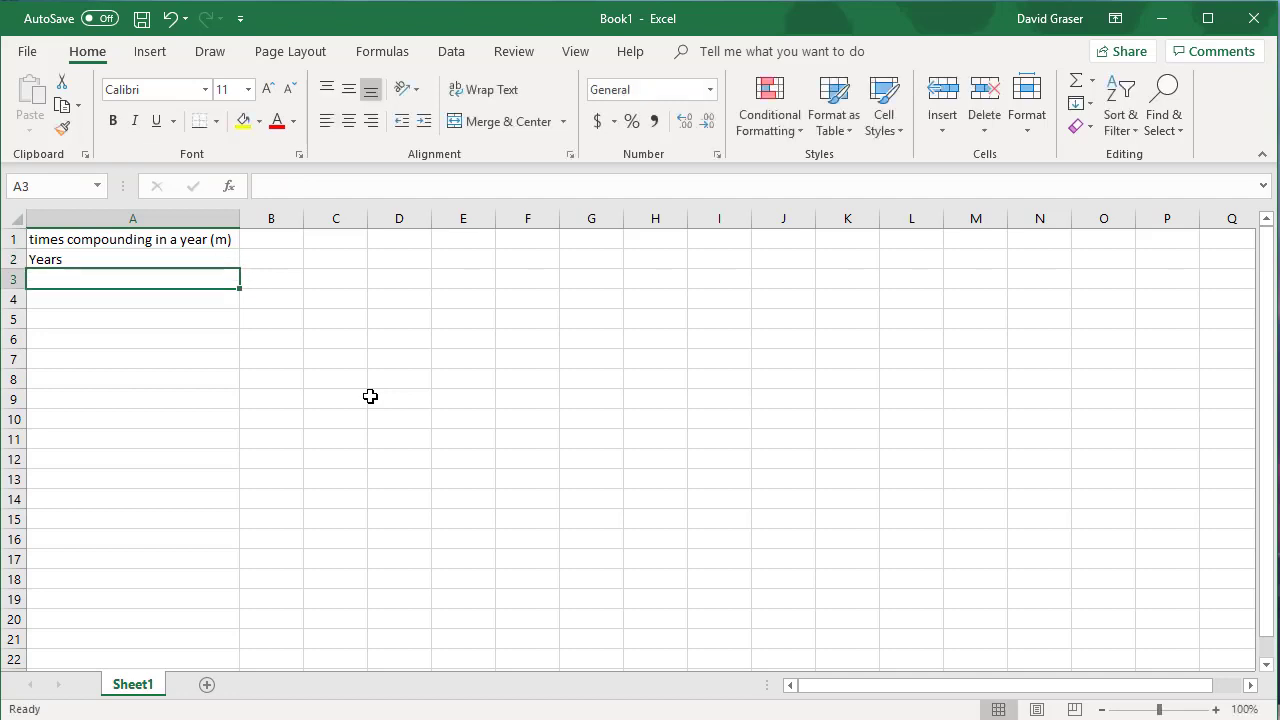
type("rate")
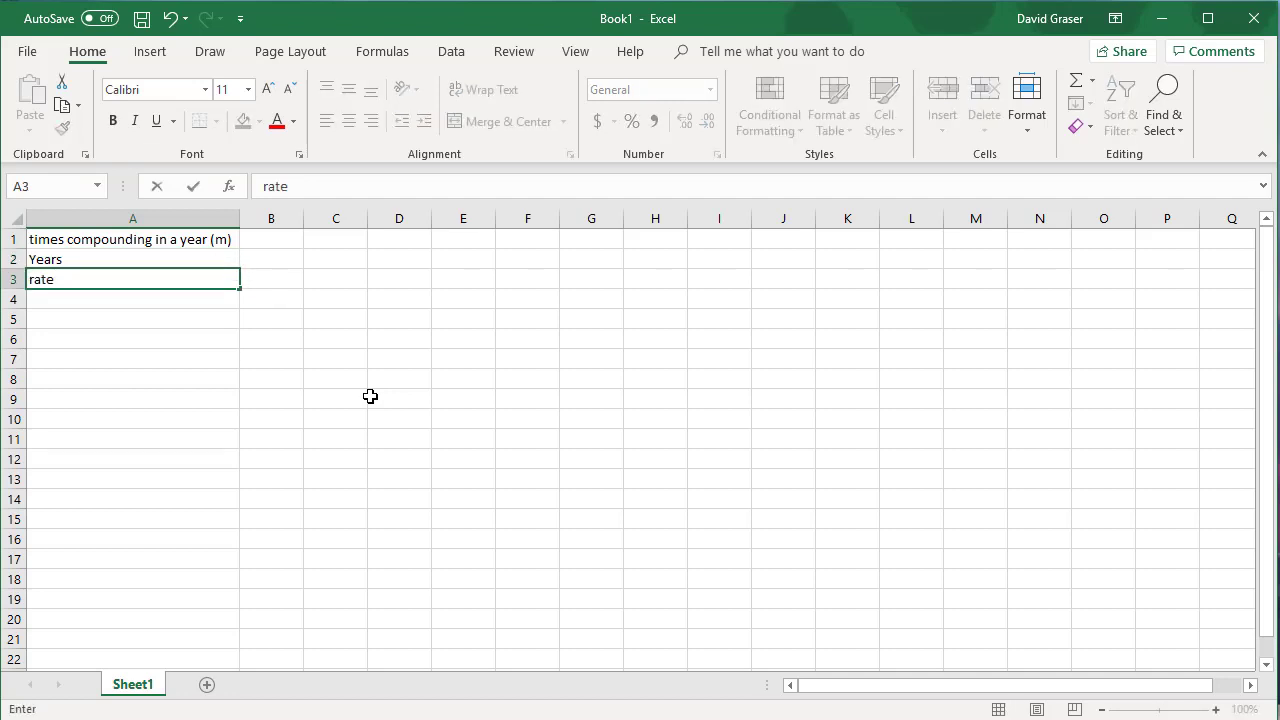
type(" (r)")
left_click(79, 300)
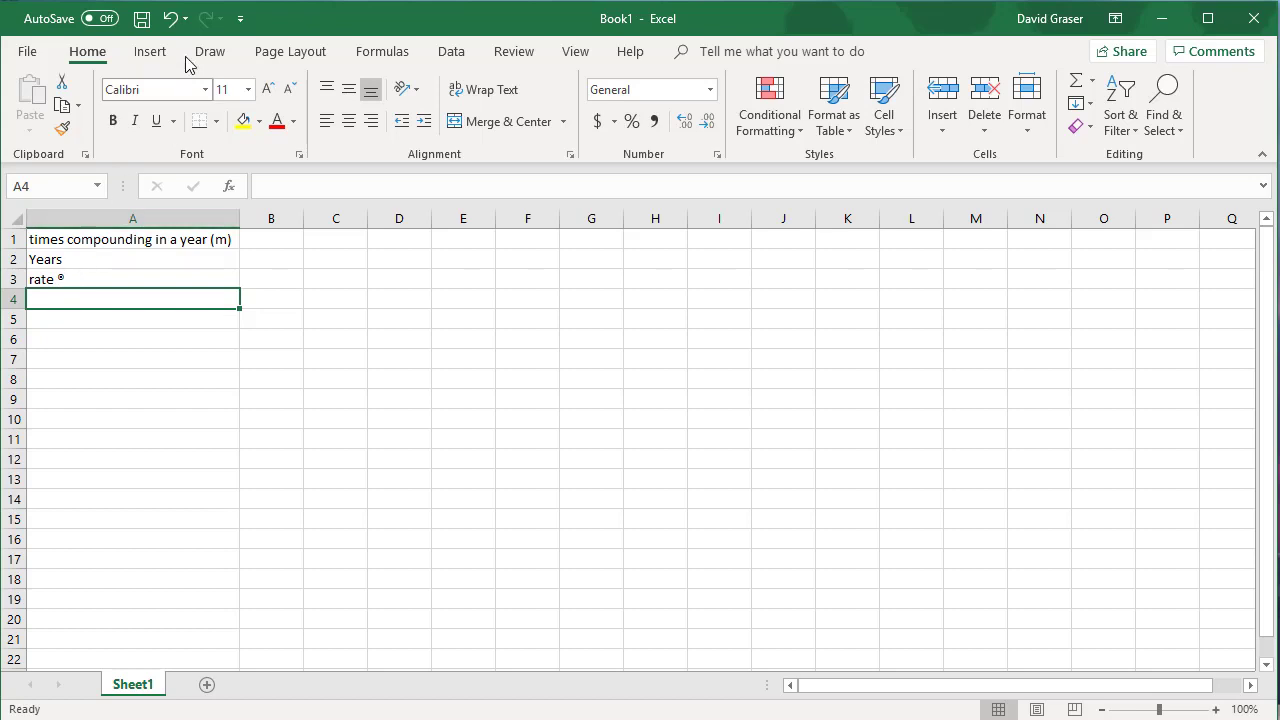
left_click(175, 26)
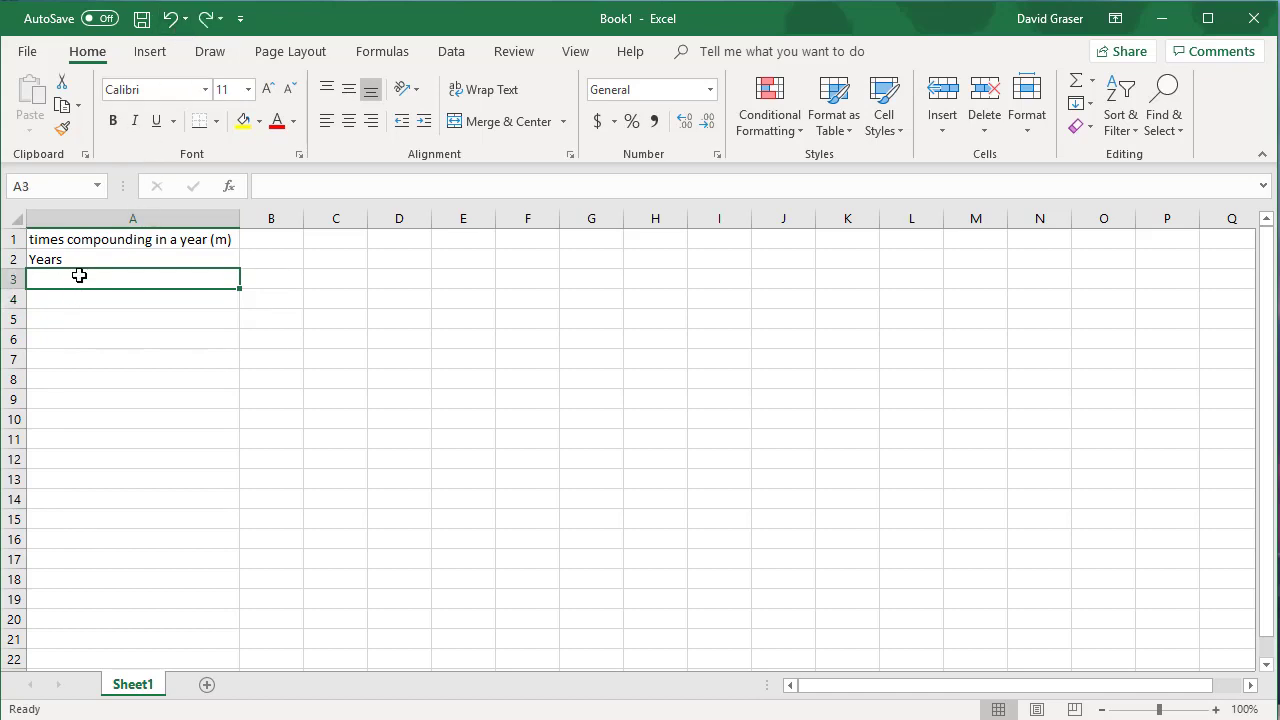
Step: Enter the labels "rate (r)" in cell A3 and "nper (n)" in cell A4, keeping the letters in parentheses
type("rate")
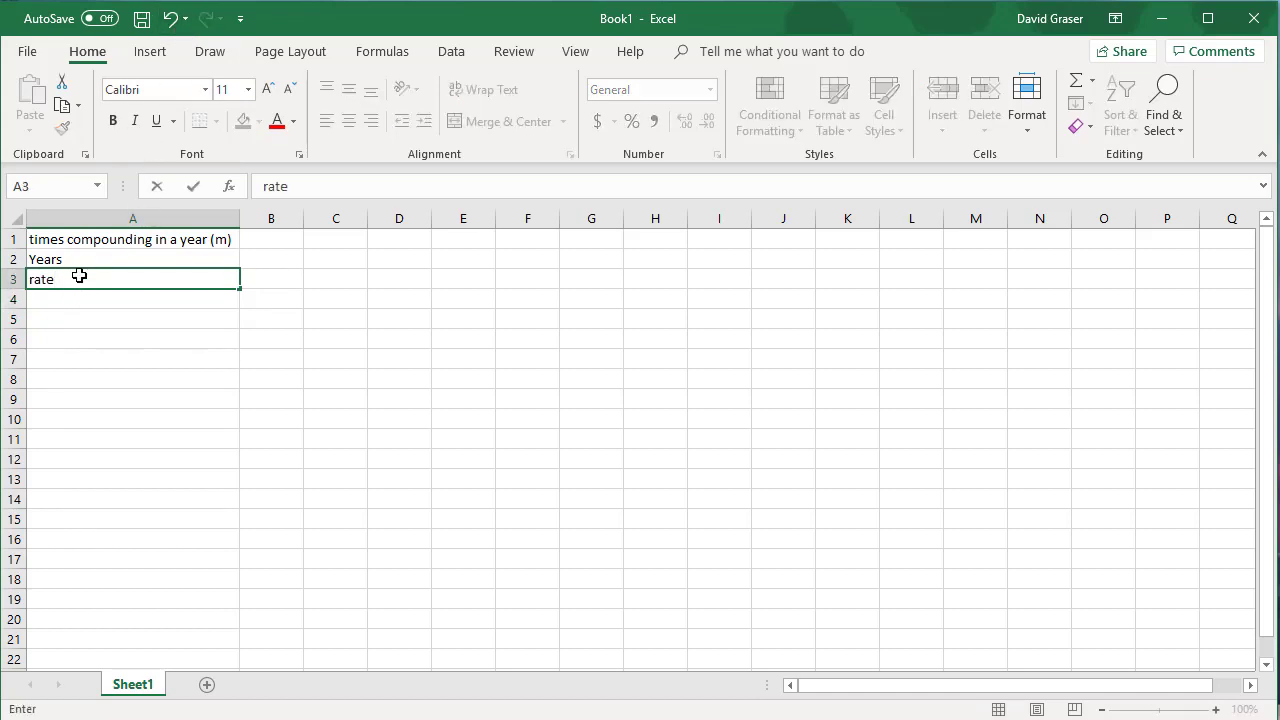
type(" (r)")
left_click(63, 297)
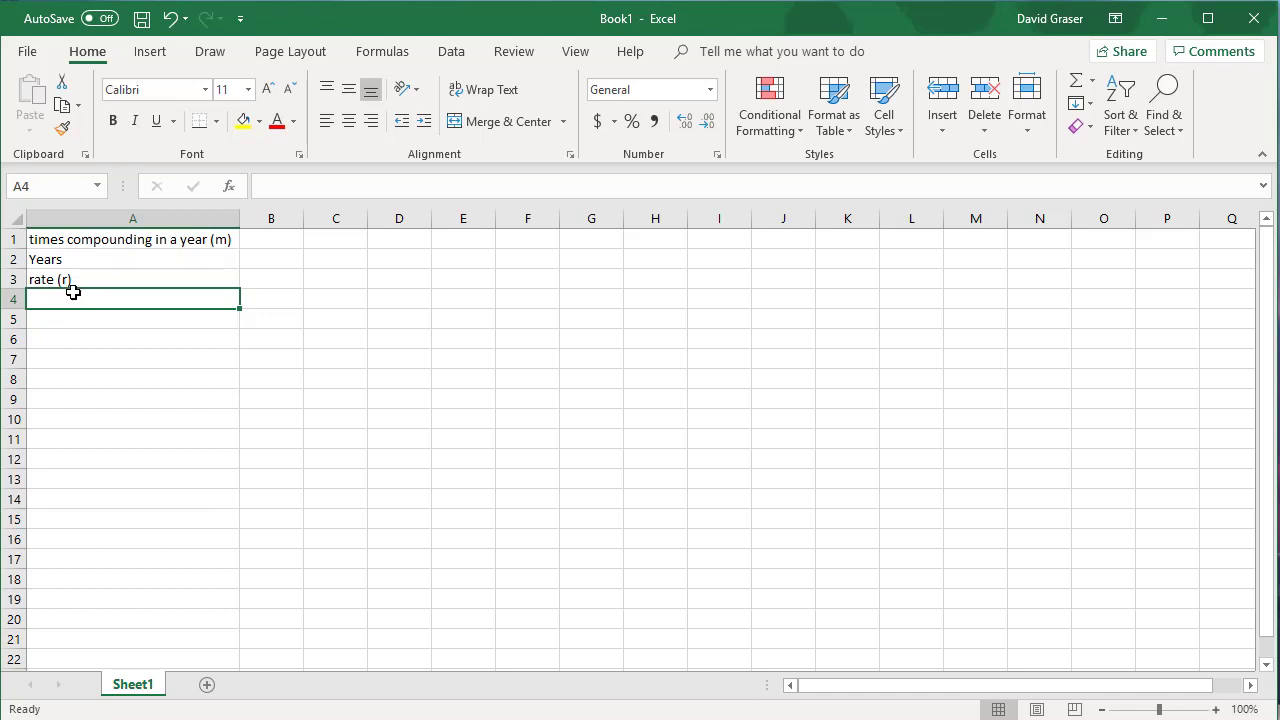
type("np")
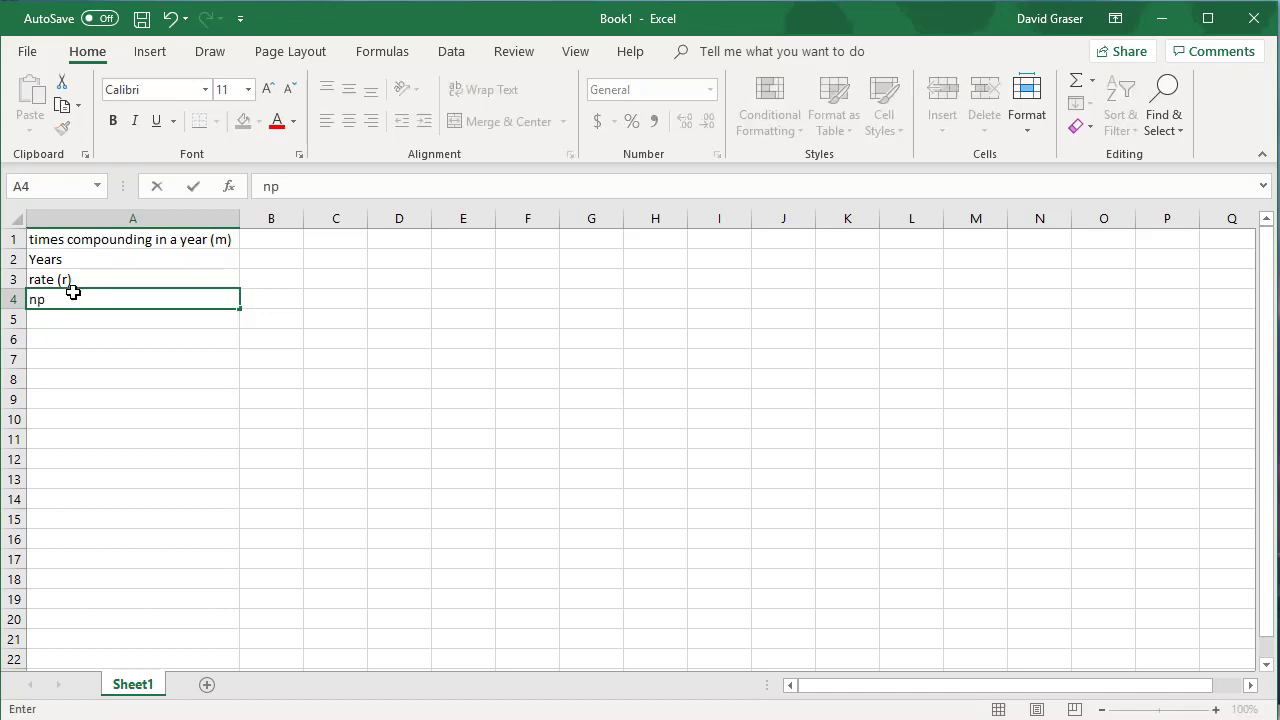
type("er (n)")
left_click(57, 320)
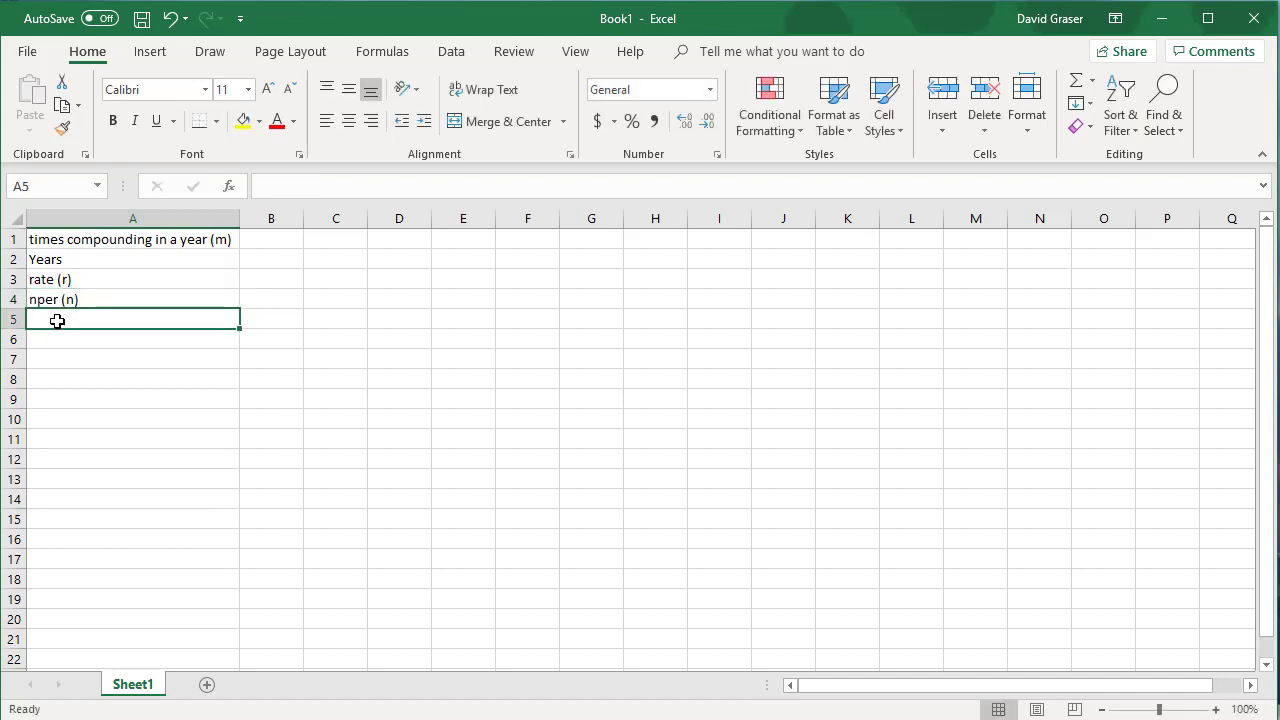
type("pmt")
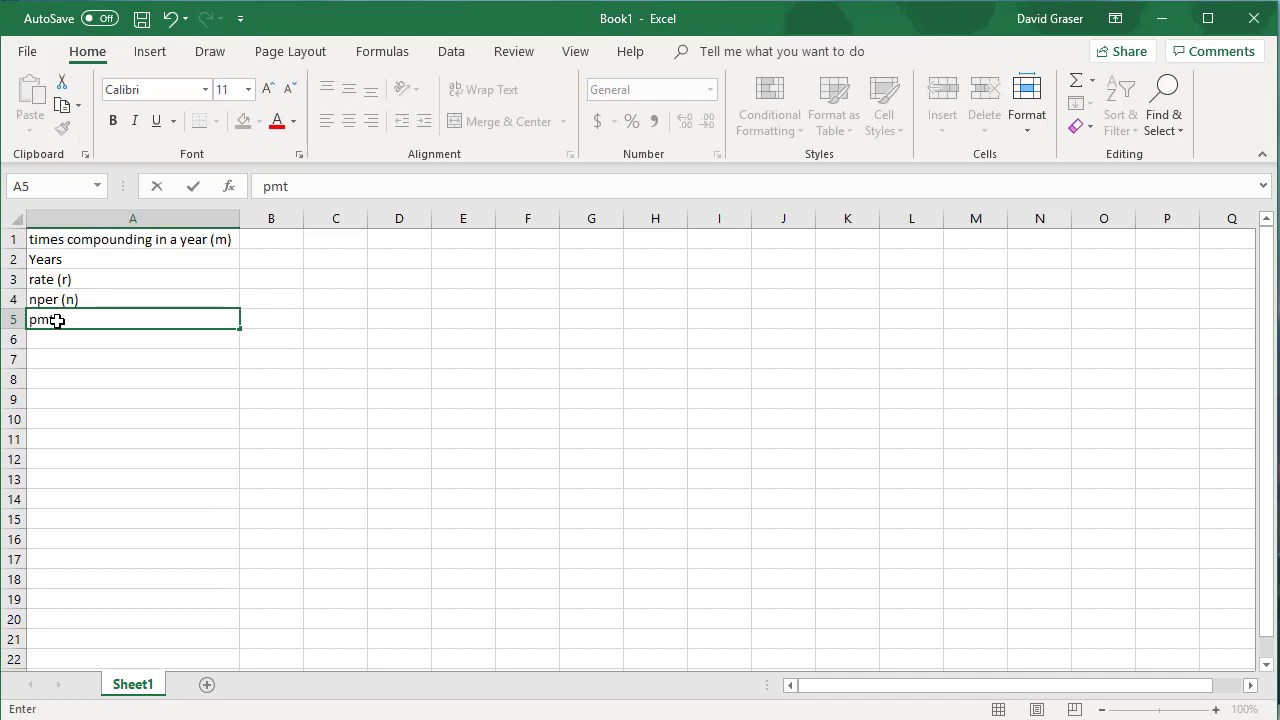
type(" (R)")
key("Return")
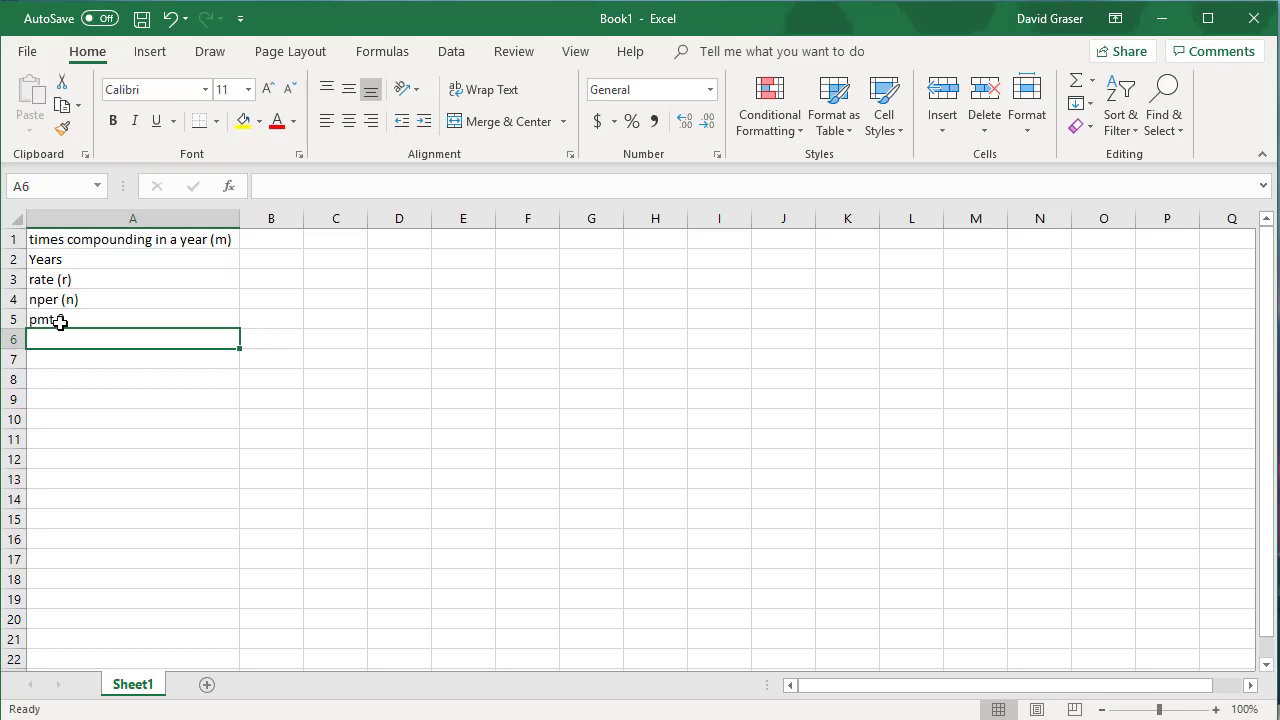
left_click(172, 19)
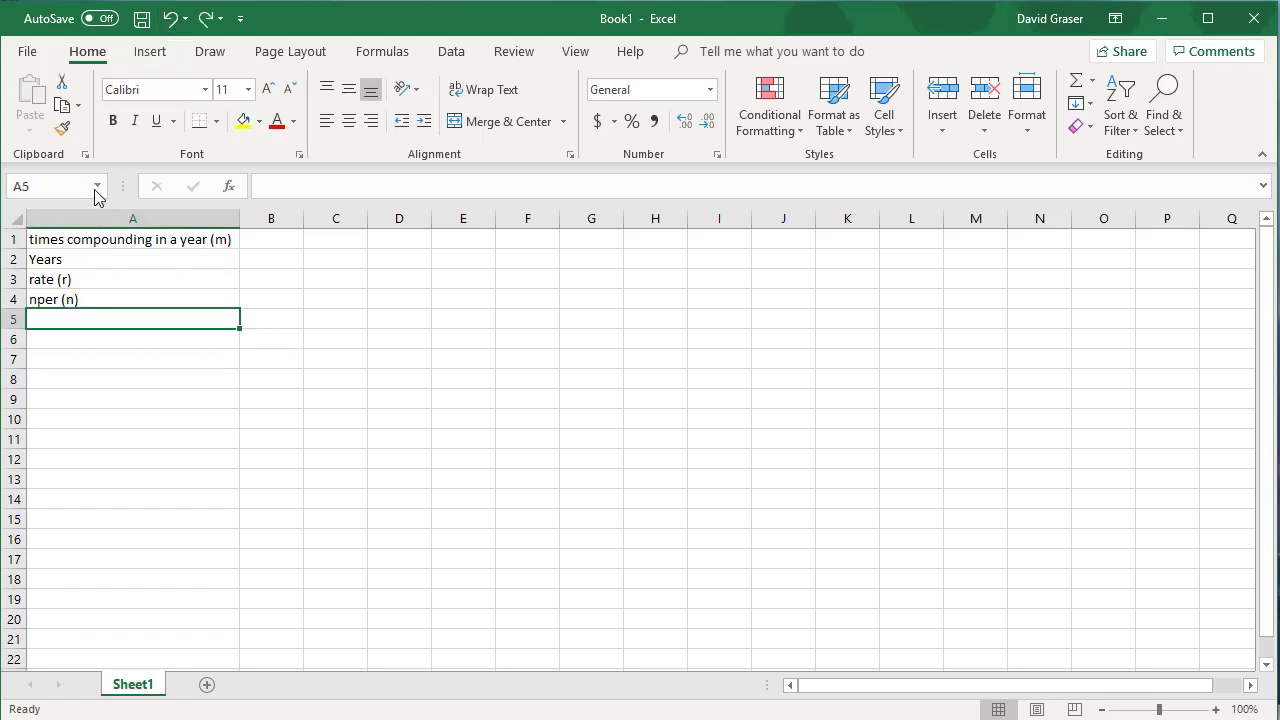
Step: Enter the labels "pmt (R)" in cell A5 and "pv (P)" in cell A6, keeping the letters in parentheses
type("pmt")
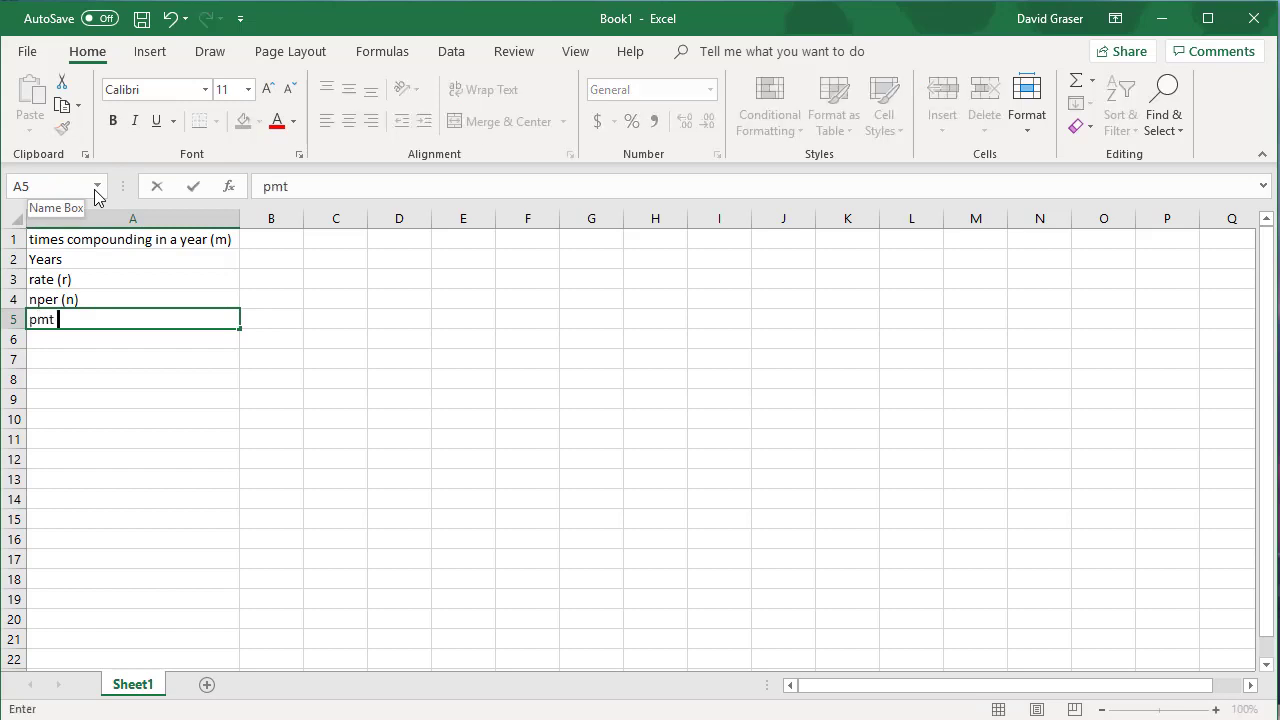
type(" (R)")
left_click(71, 338)
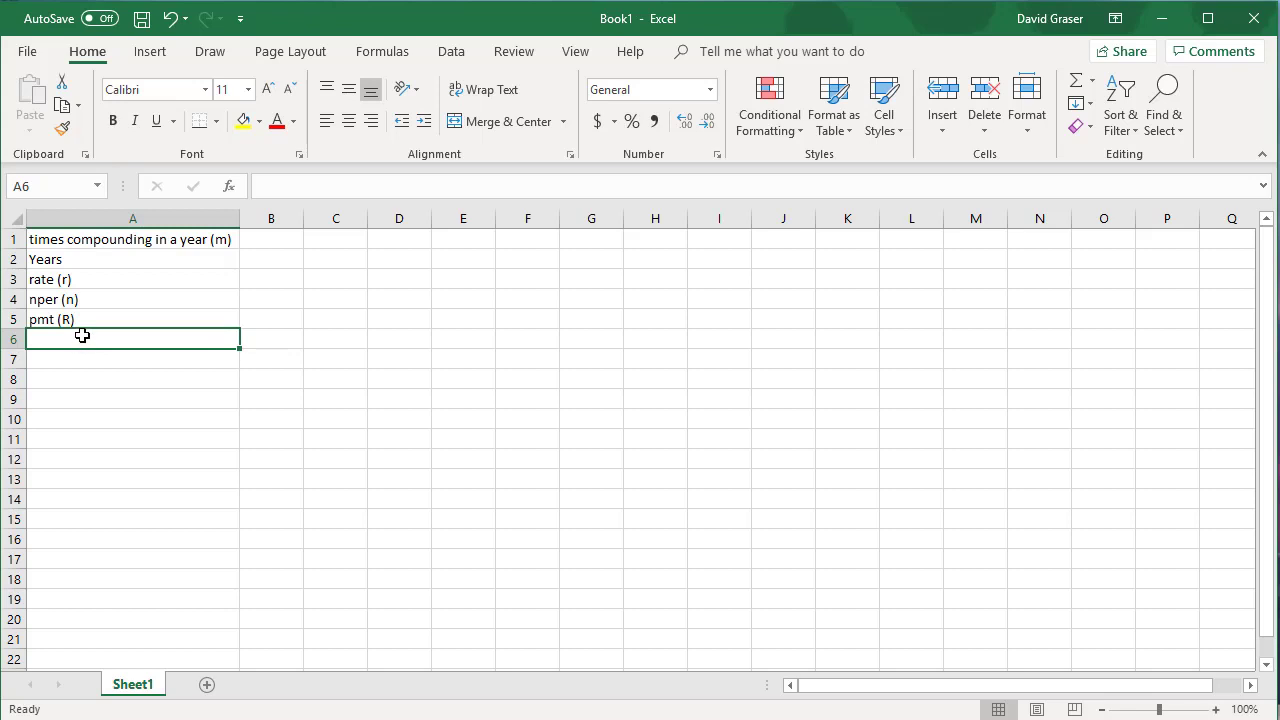
type("pv")
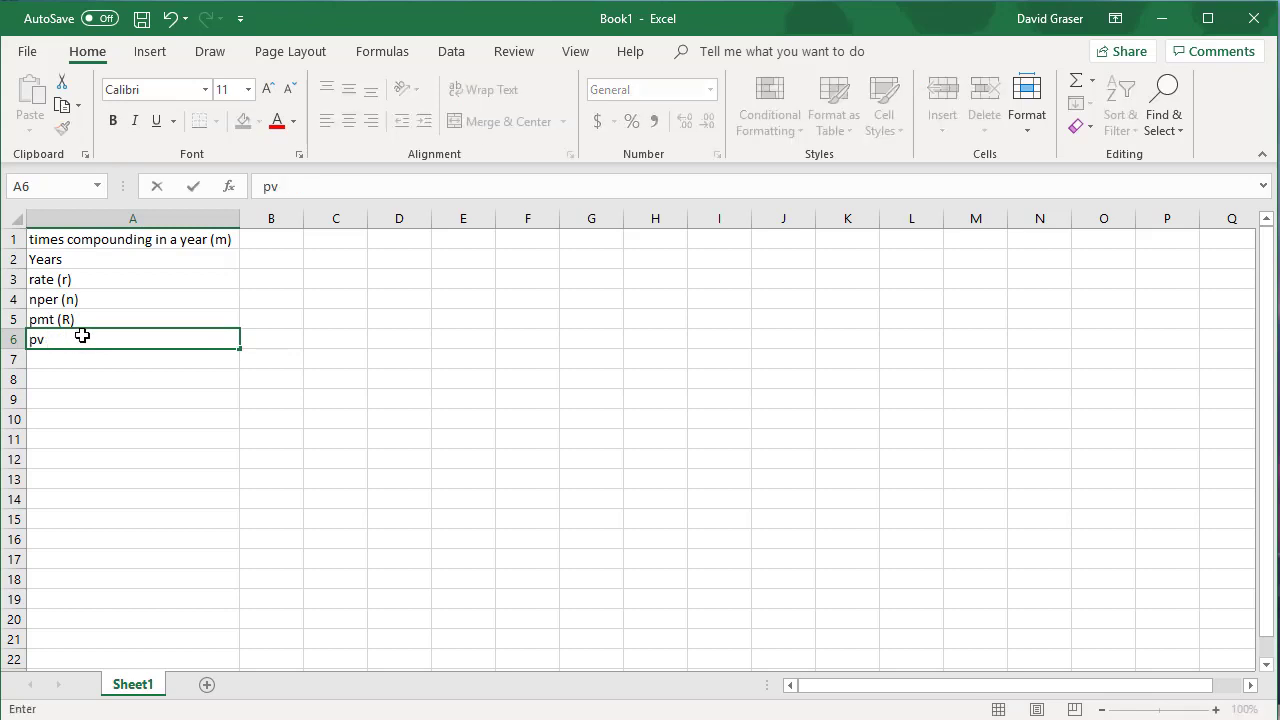
type(" (P)")
left_click(66, 359)
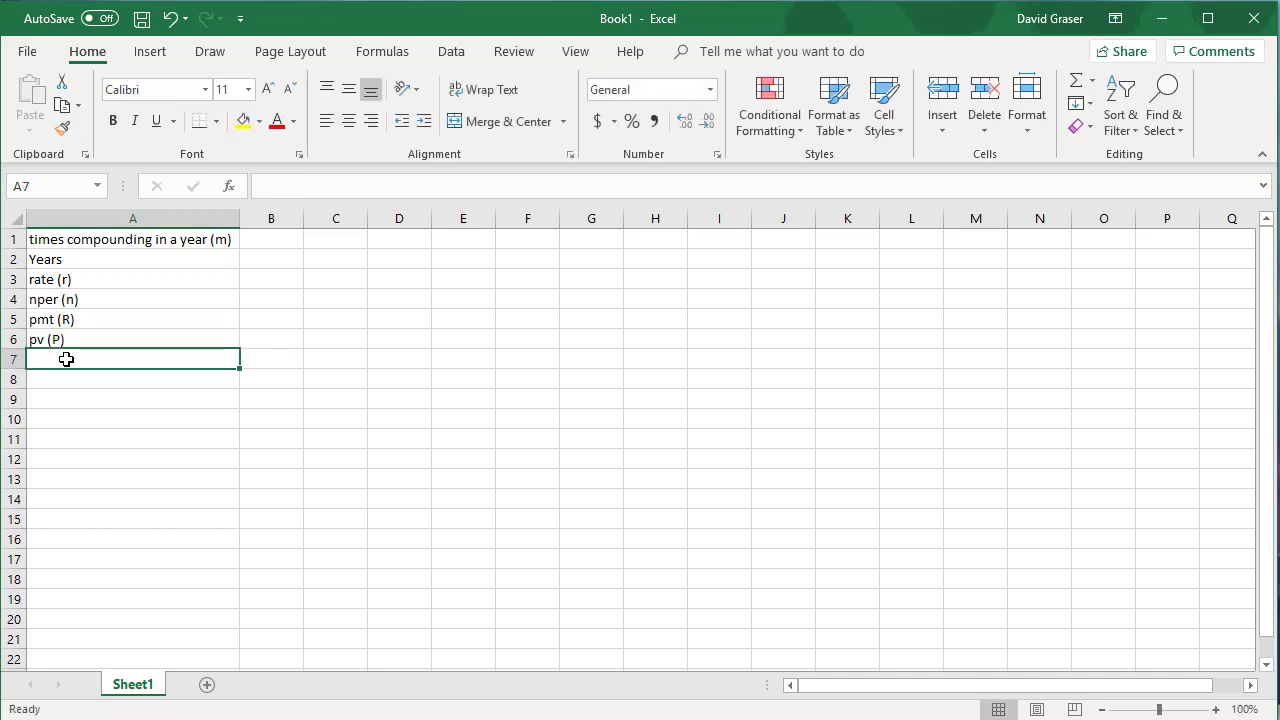
Step: Enter the label "FV (A)" for the future value in cell A7
type("FV")
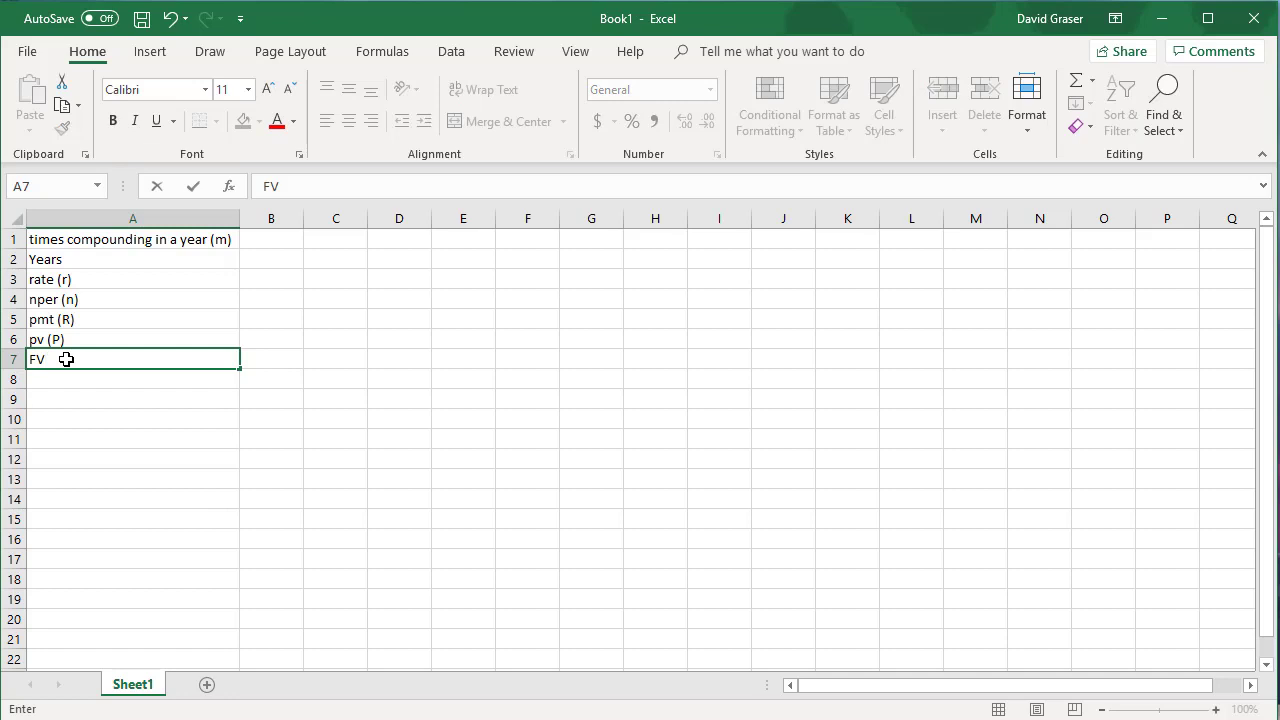
type(" (A)")
left_click(280, 364)
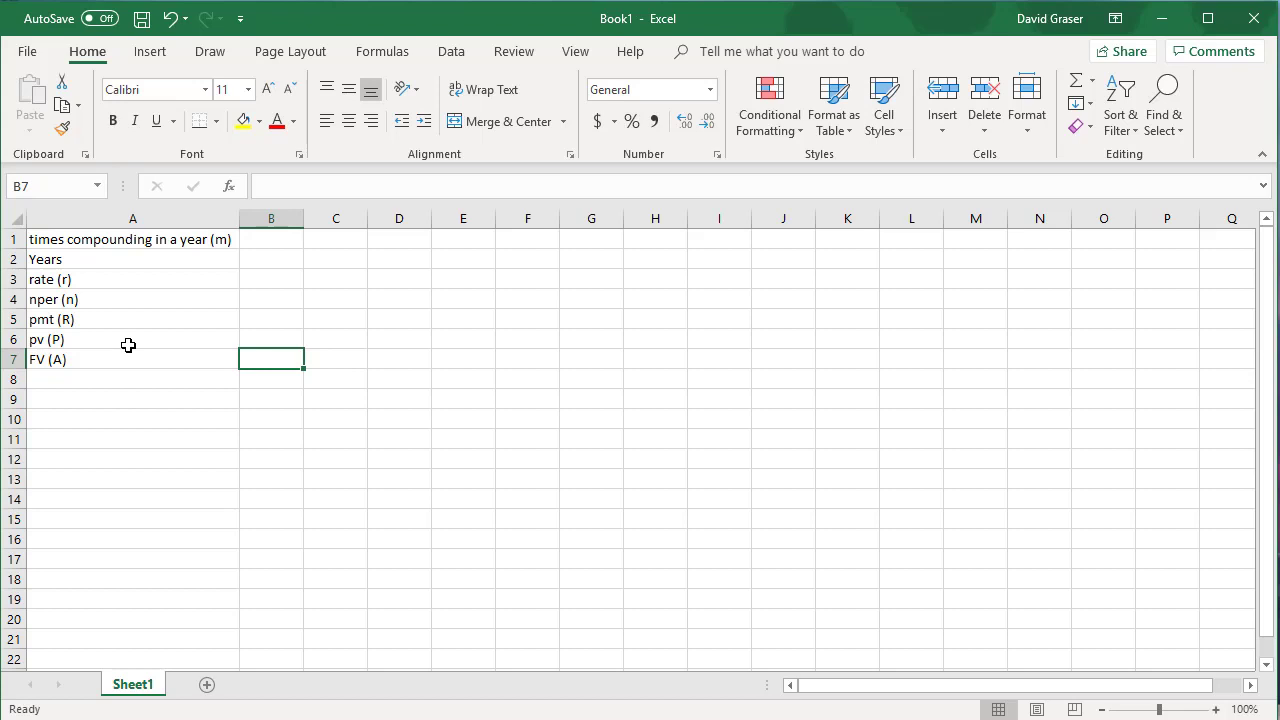
Step: Enter 12 compounding periods per year in cell B1 and 3 years in cell B2
left_click(275, 239)
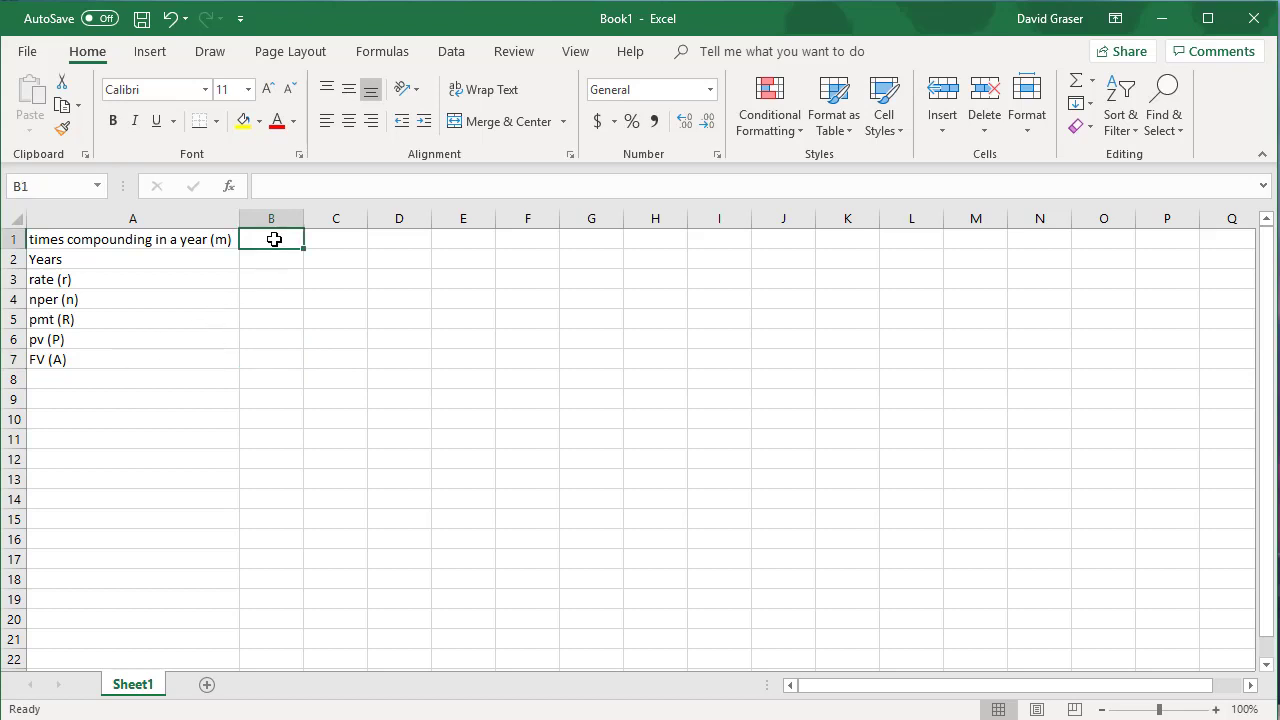
type("12")
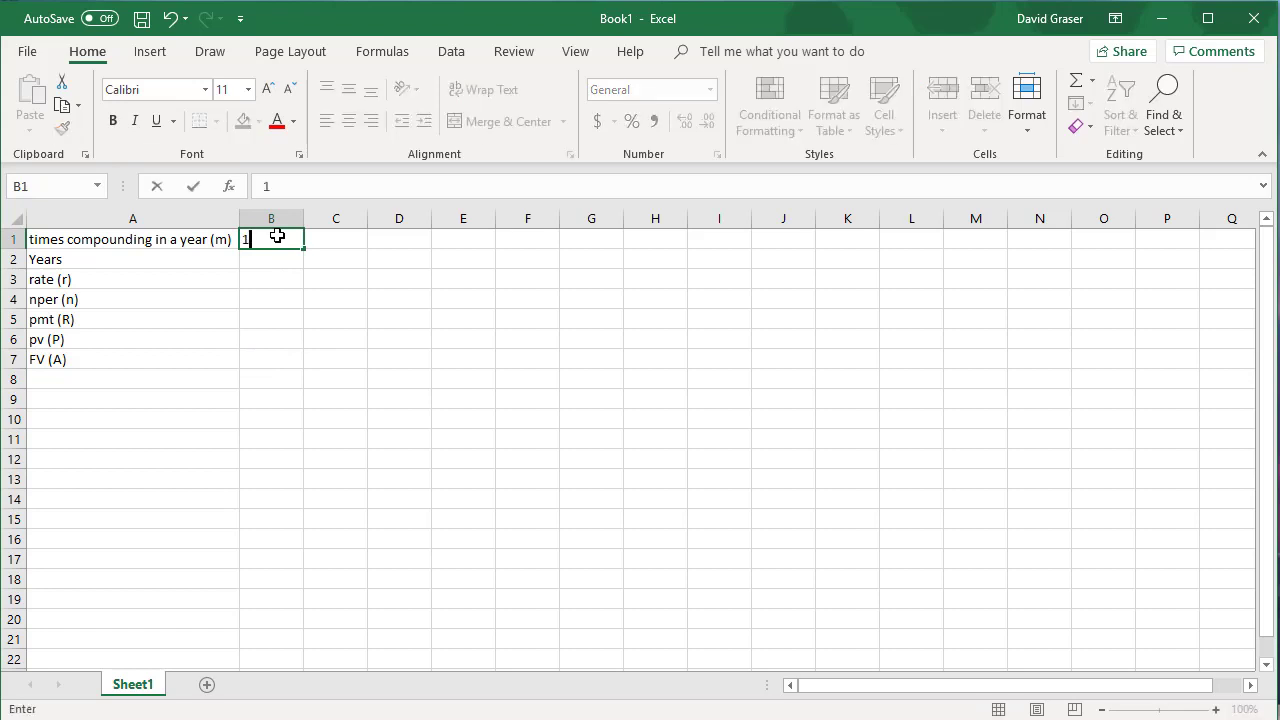
left_click(258, 260)
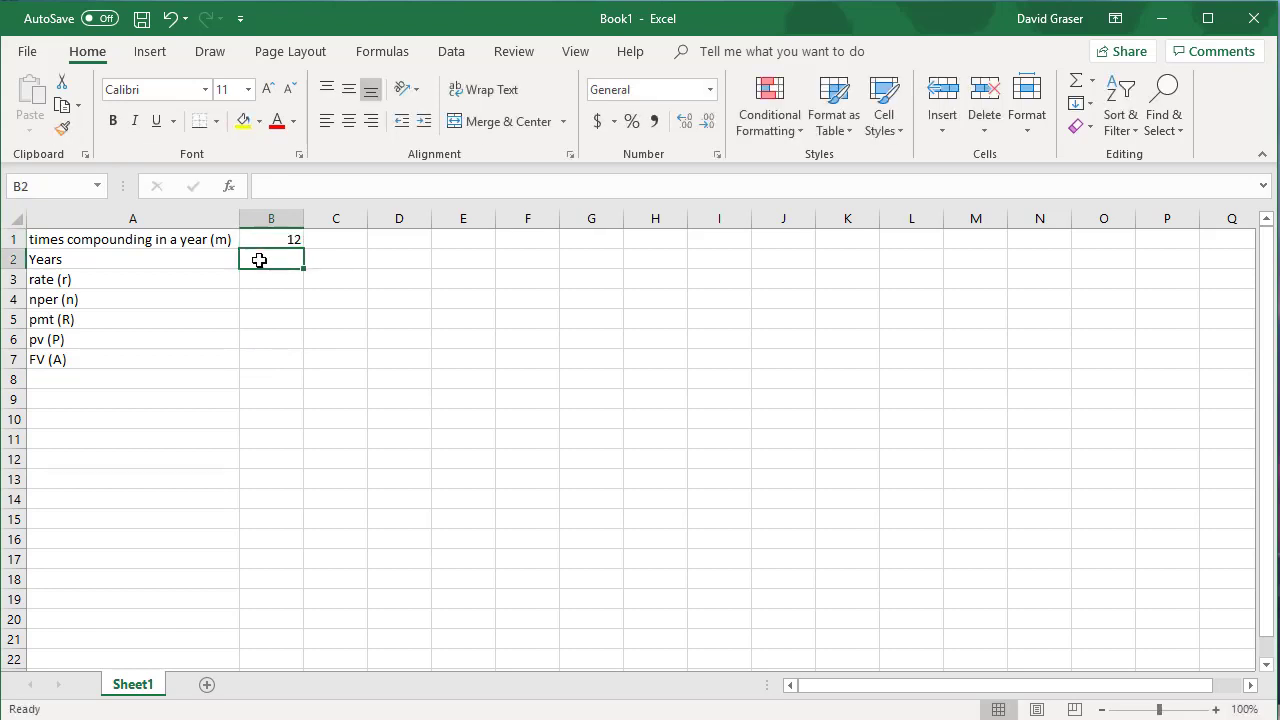
type("3")
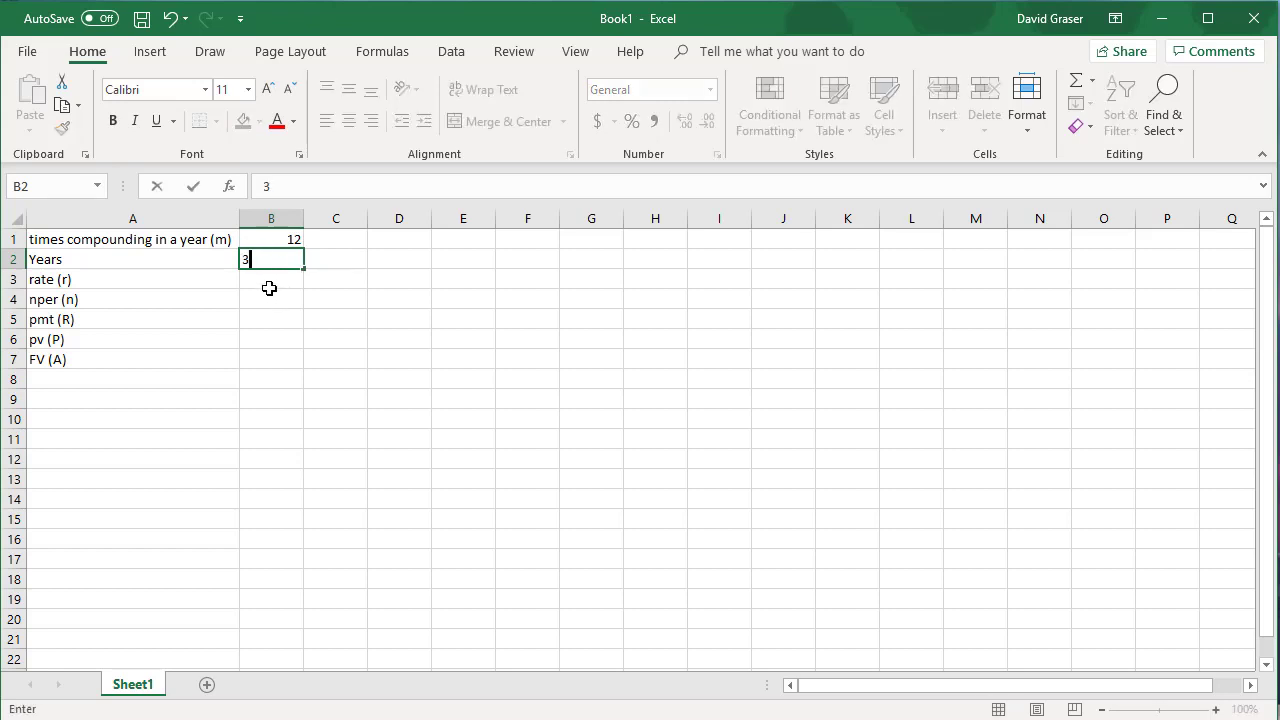
left_click(269, 281)
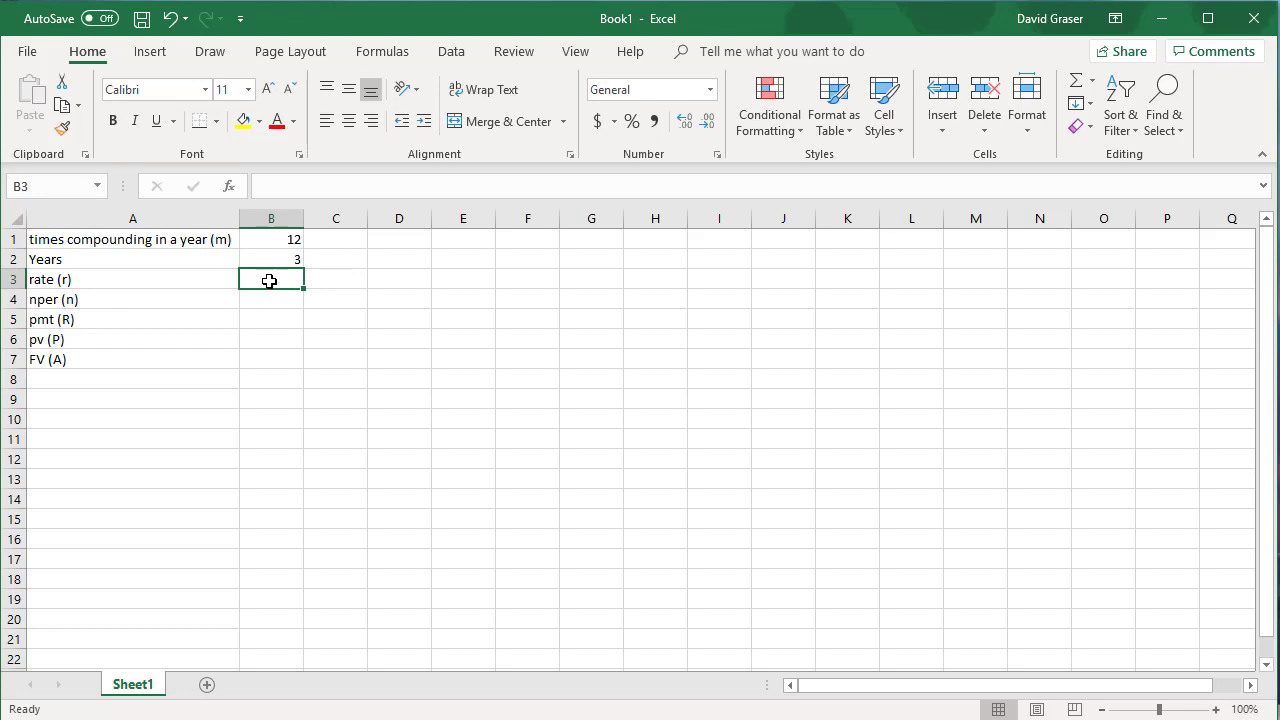
Step: Enter the annual interest rate 0.06 in cell B3 beside the rate label
type("0")
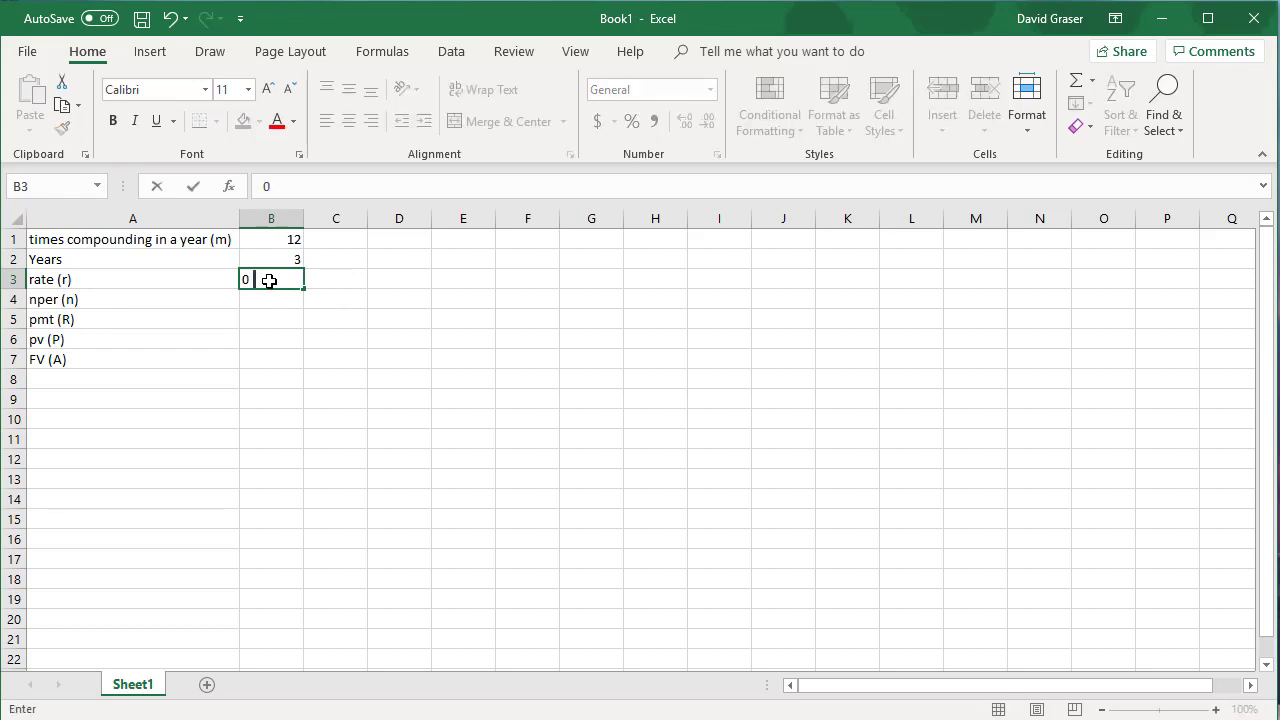
type(".06")
key("Return")
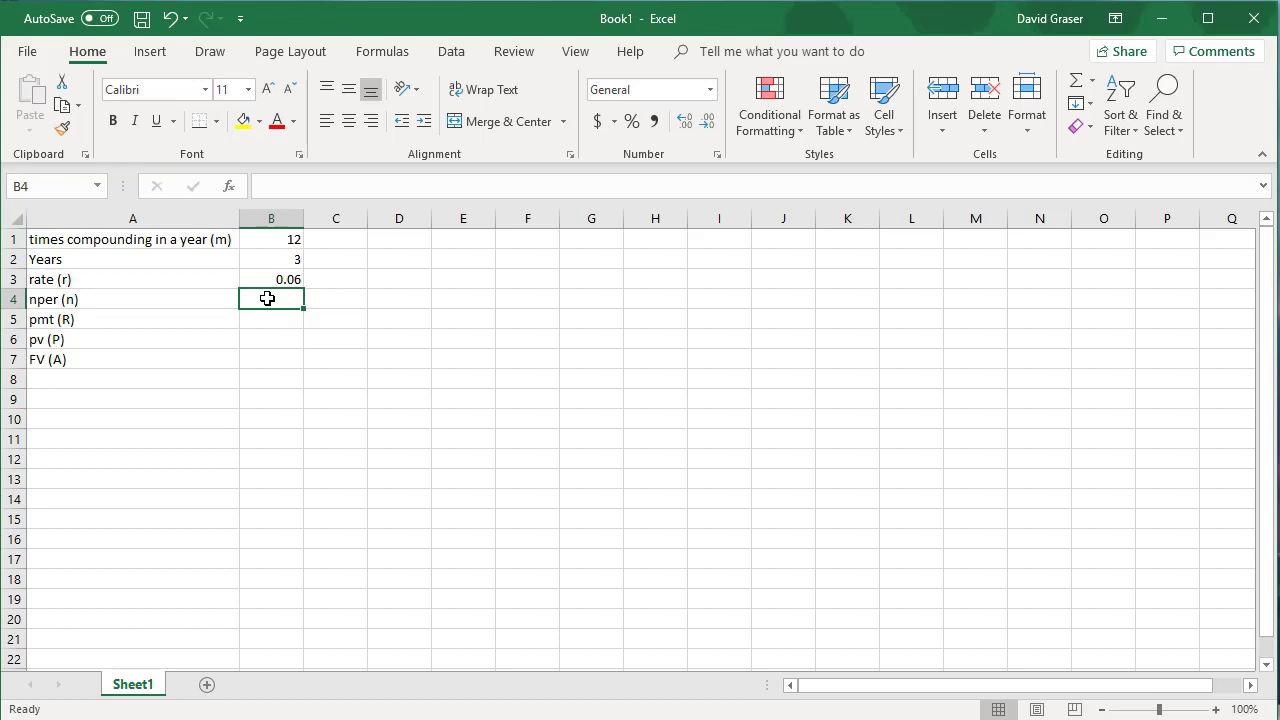
Step: Calculate the number of periods in cell B4 by multiplying the compounding frequency by the years with =B1*B2
type("=")
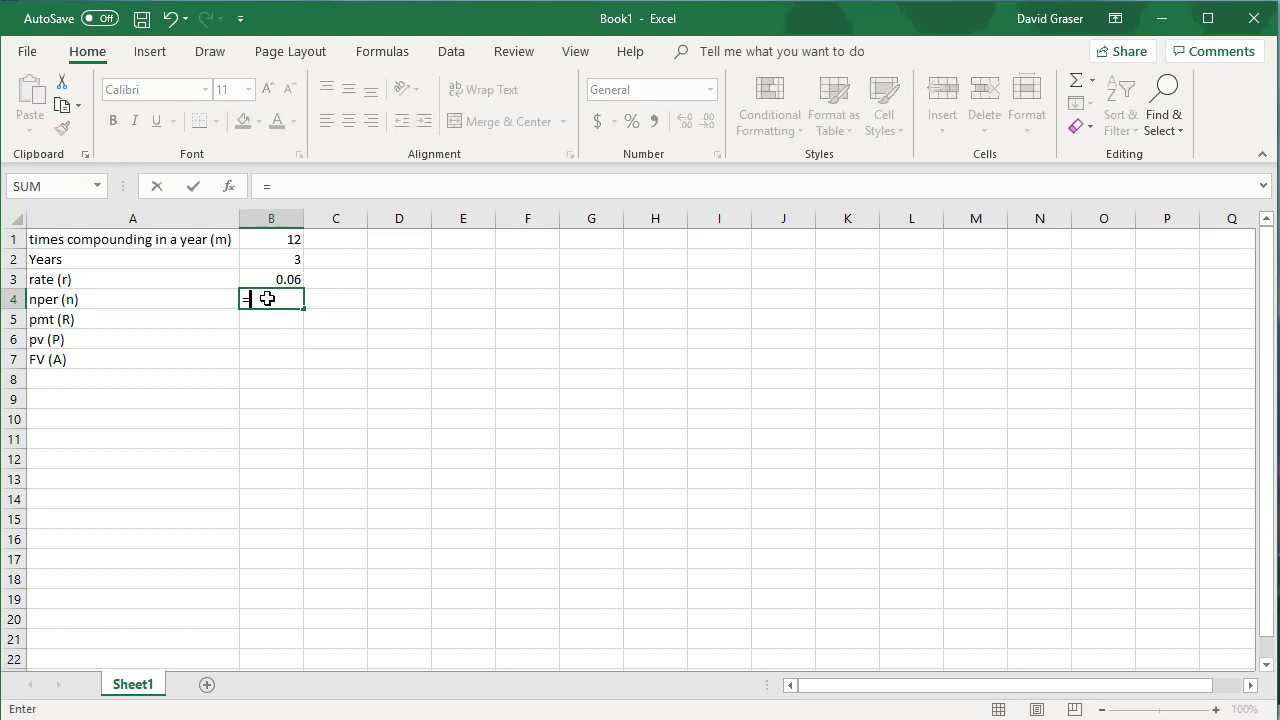
left_click(291, 240)
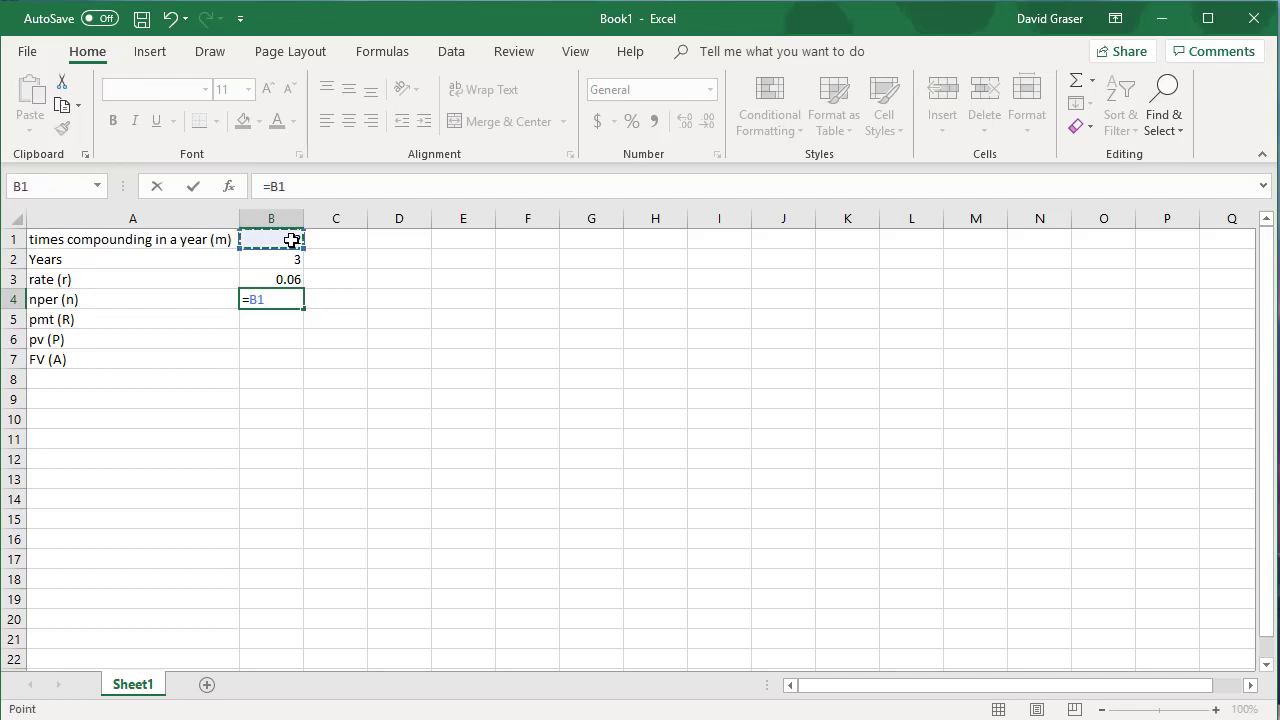
type("*")
left_click(291, 260)
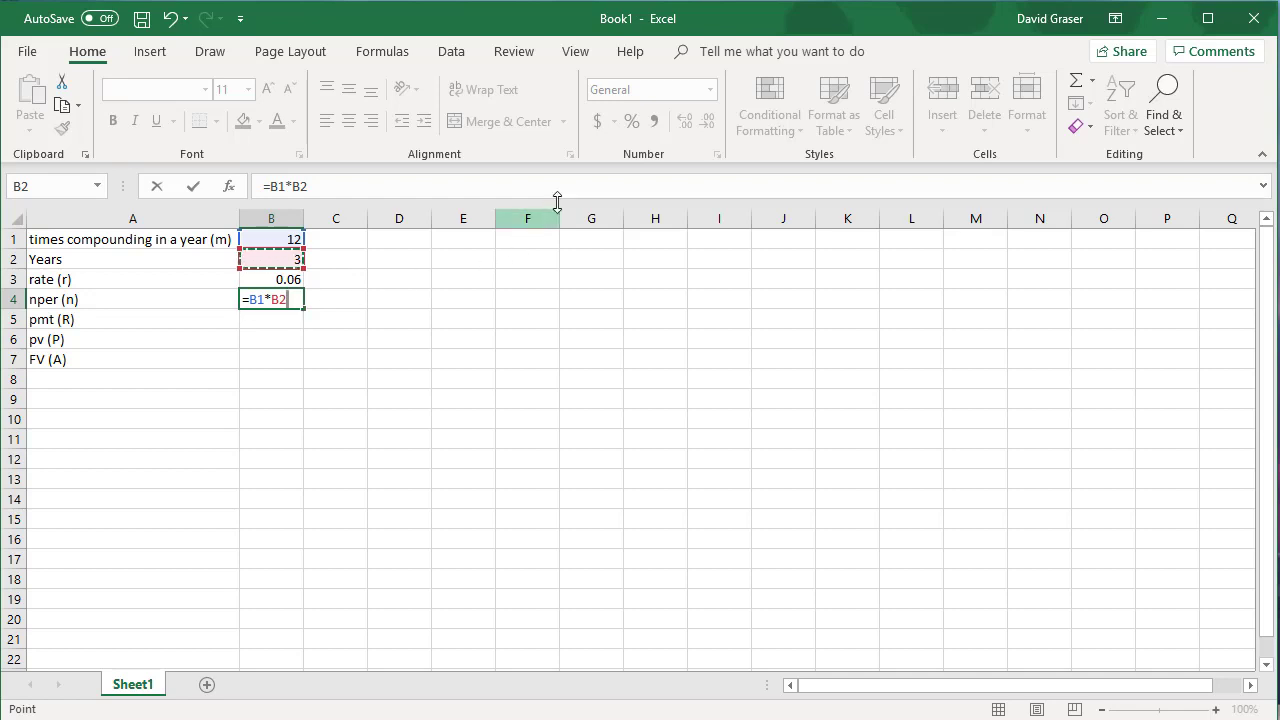
key("Return")
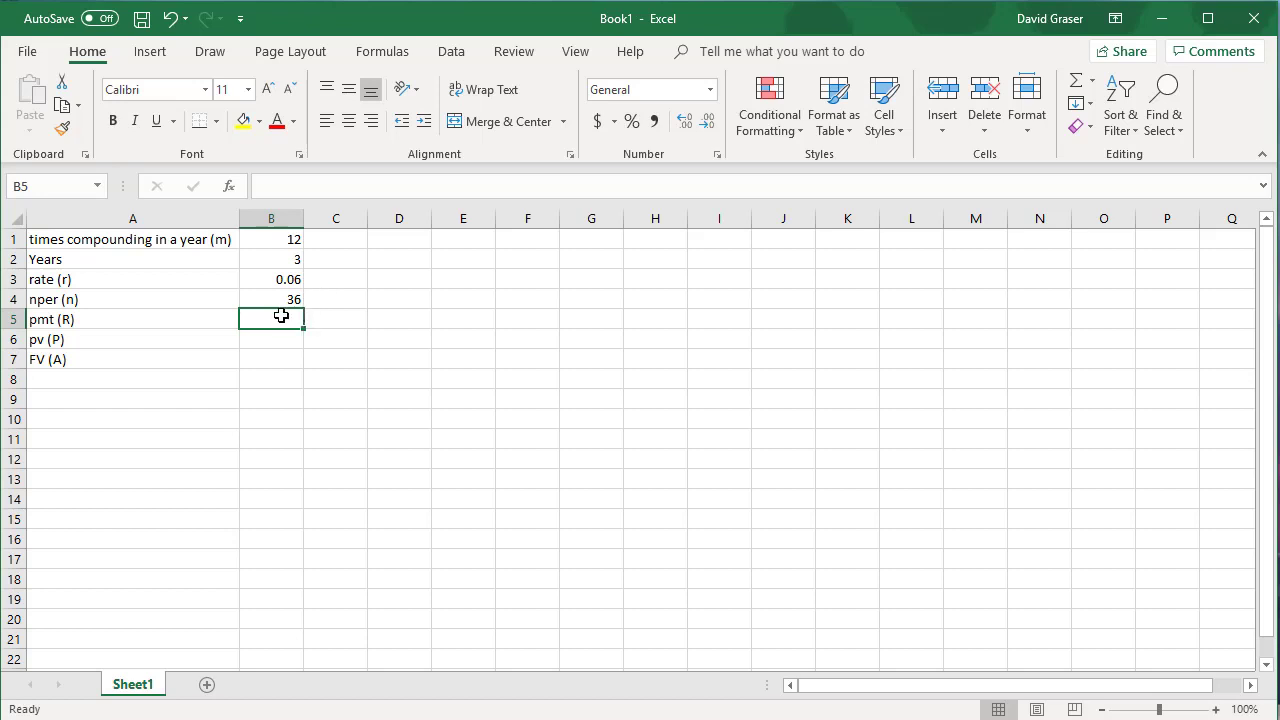
Step: Enter a payment of 0 in cell B5 and a present value of -10000 in cell B6
type("0")
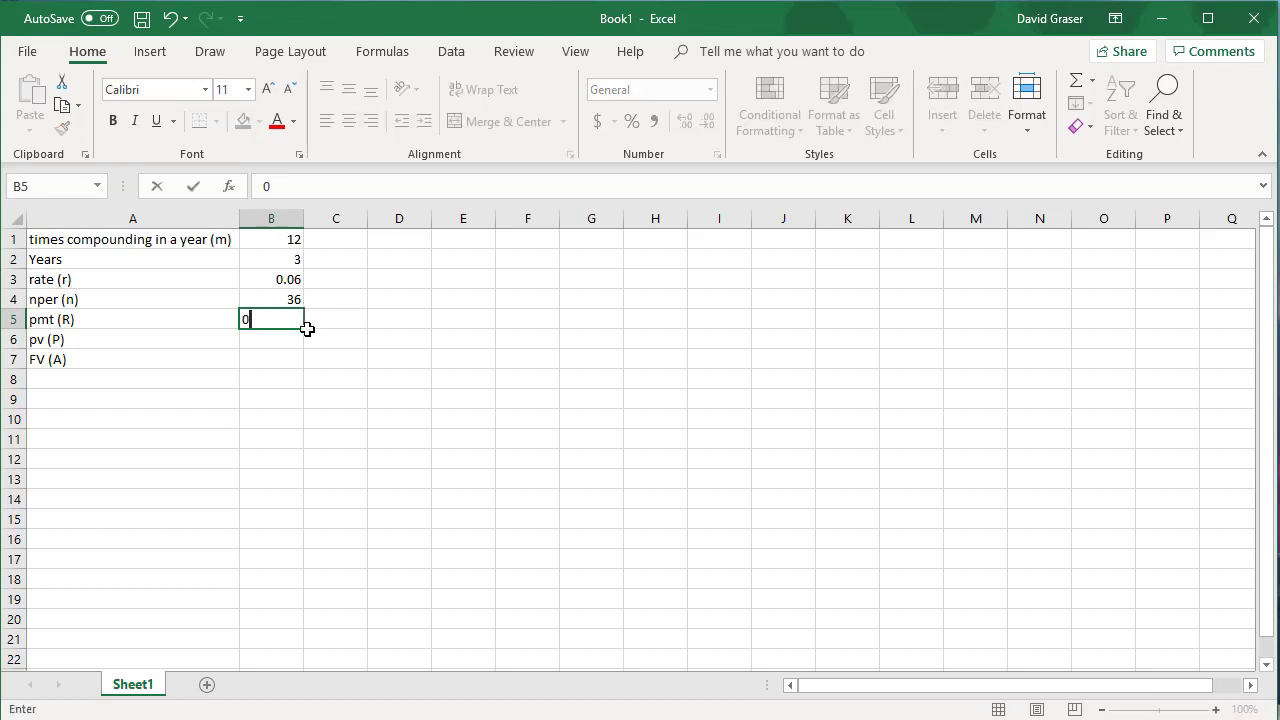
key("Return")
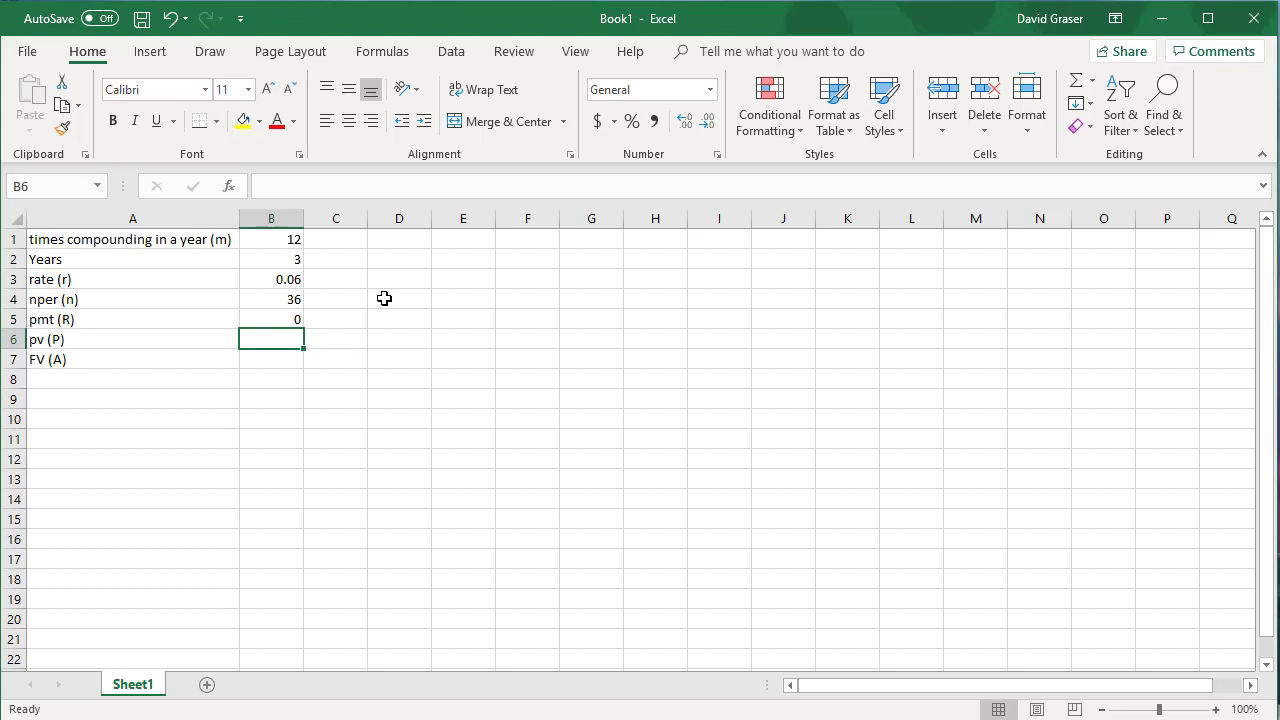
type("-10000")
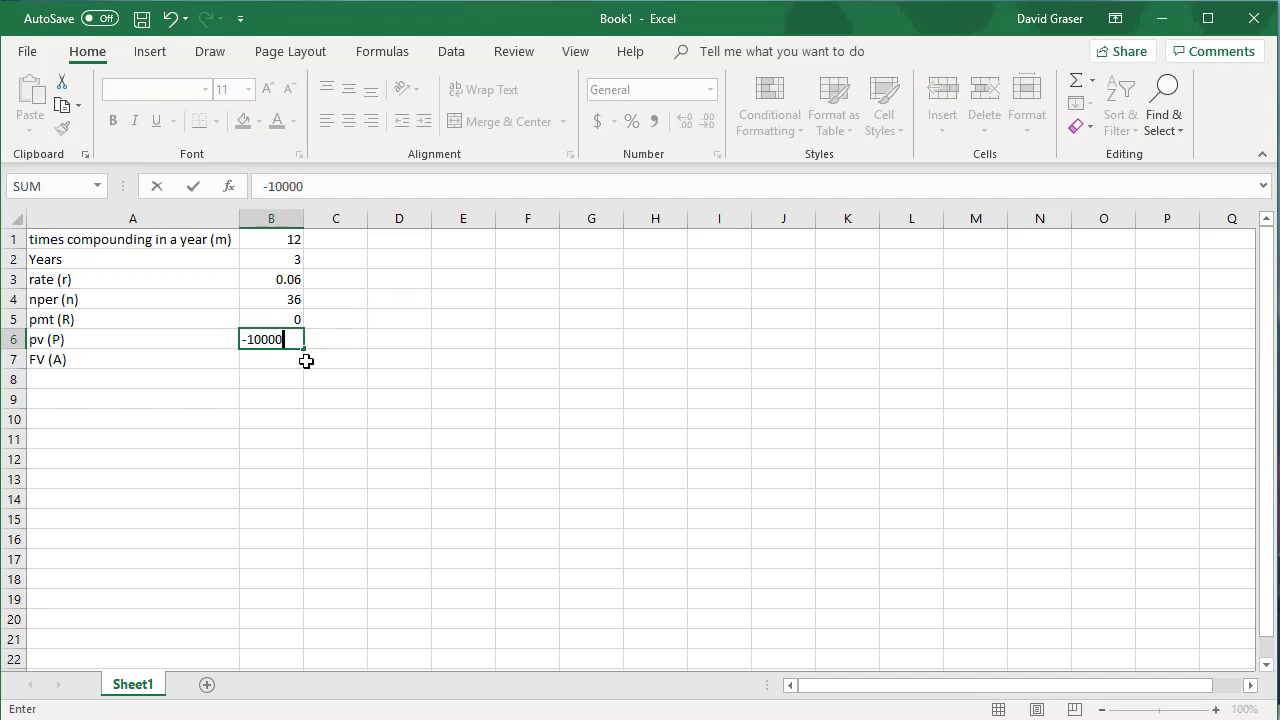
key("Return")
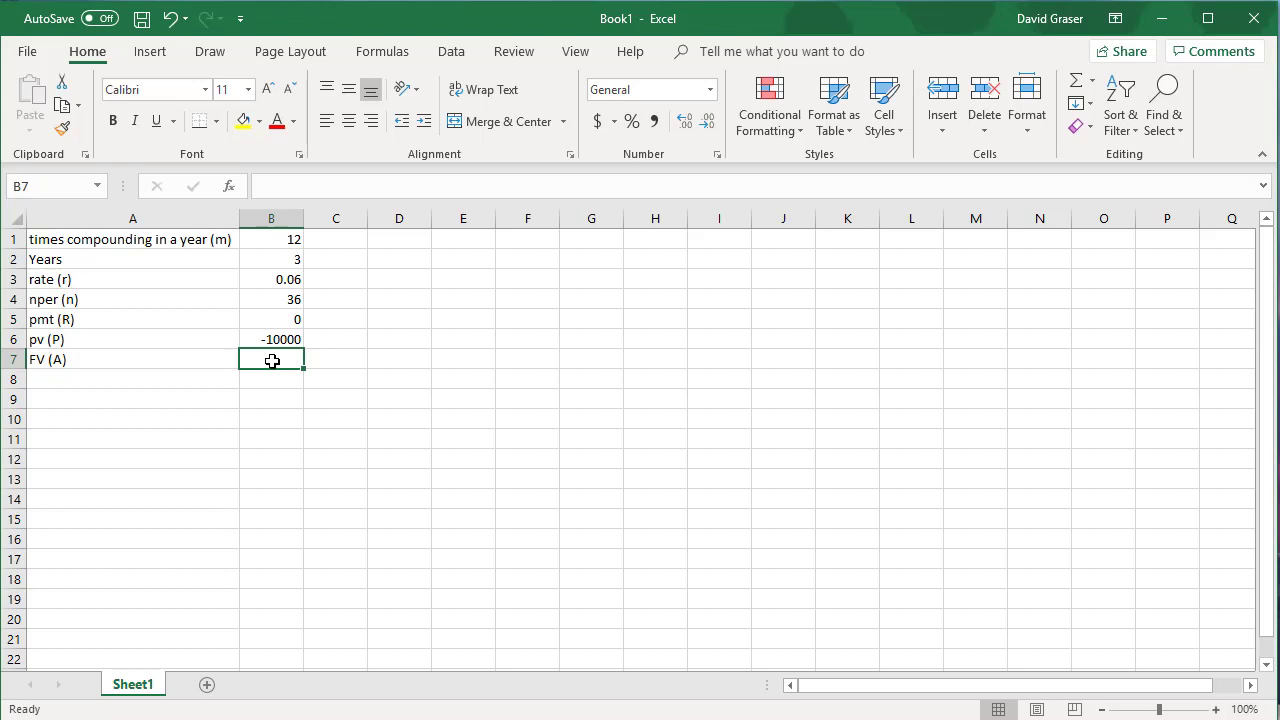
Step: Begin an FV formula in cell B7 with the periodic rate B3/B1 as its rate argument
type("=")
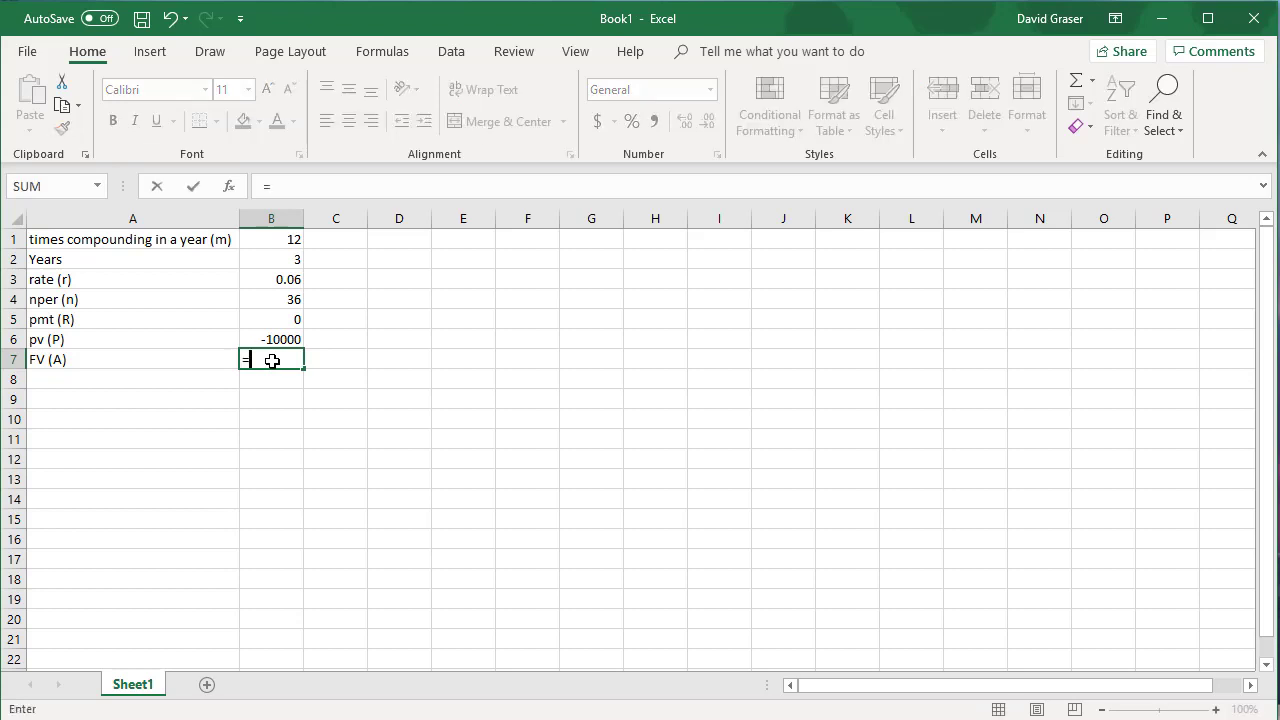
type("FV")
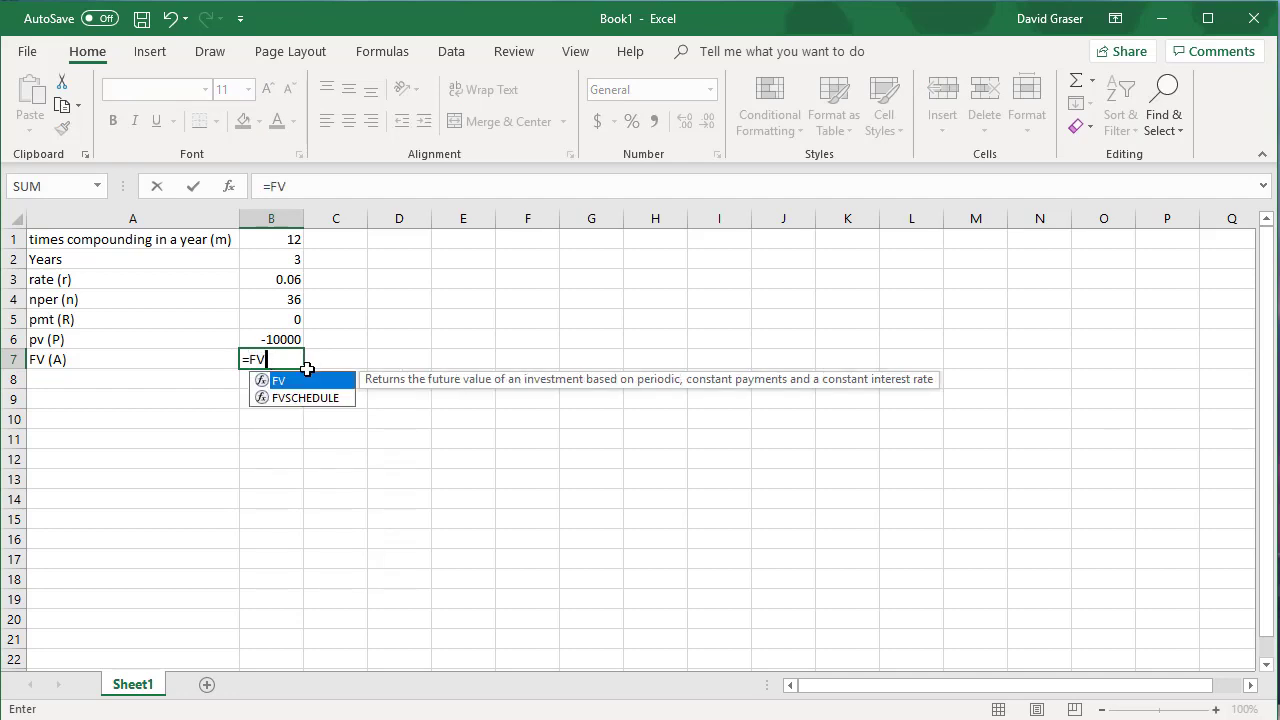
left_click(283, 359)
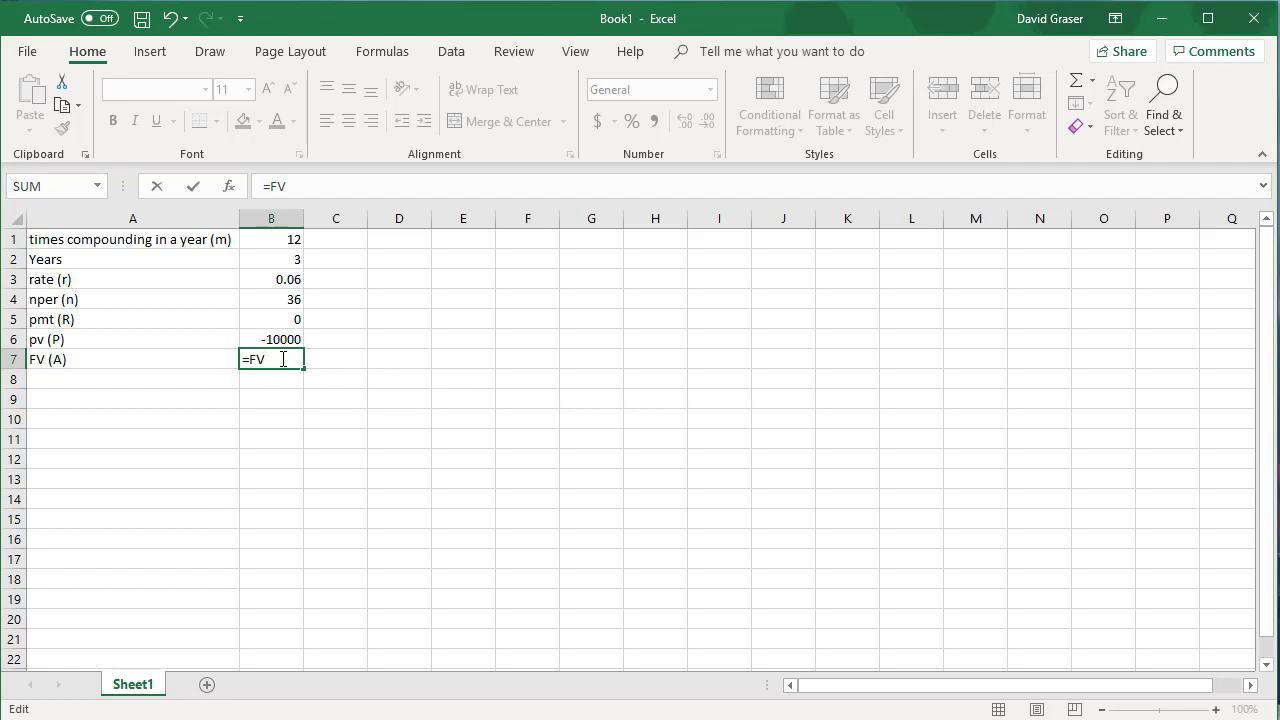
type("(")
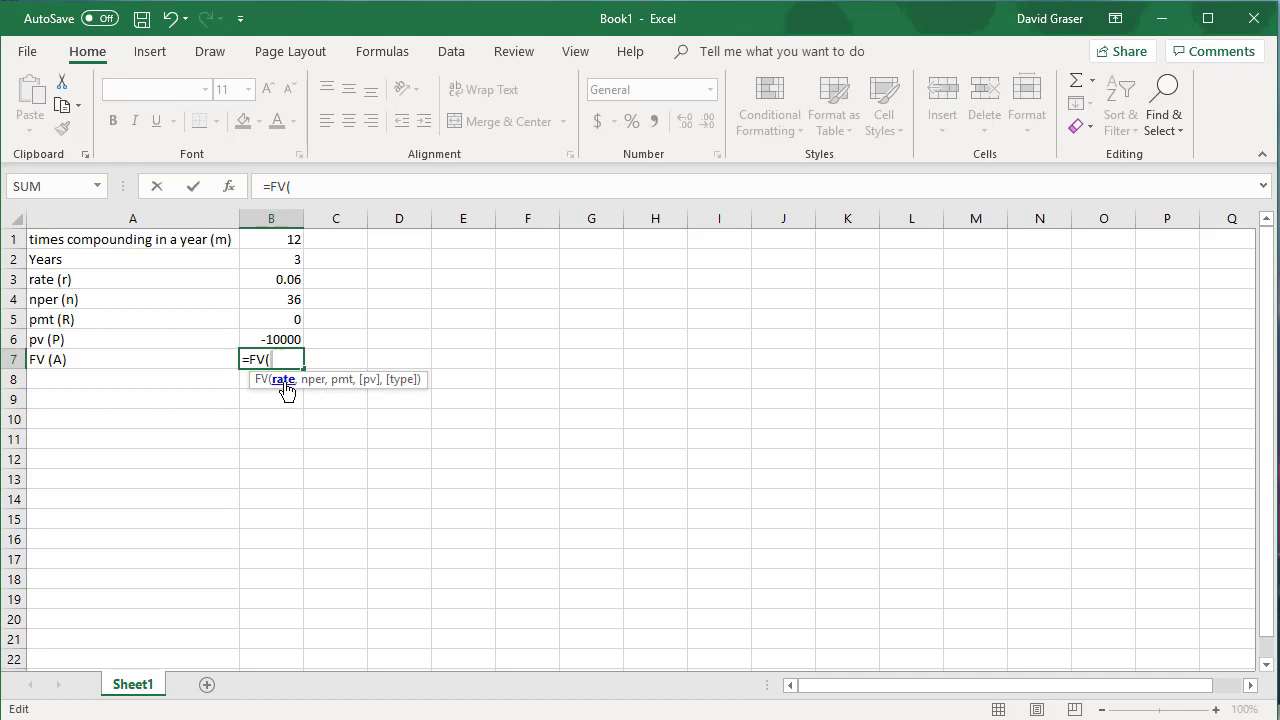
left_click(289, 278)
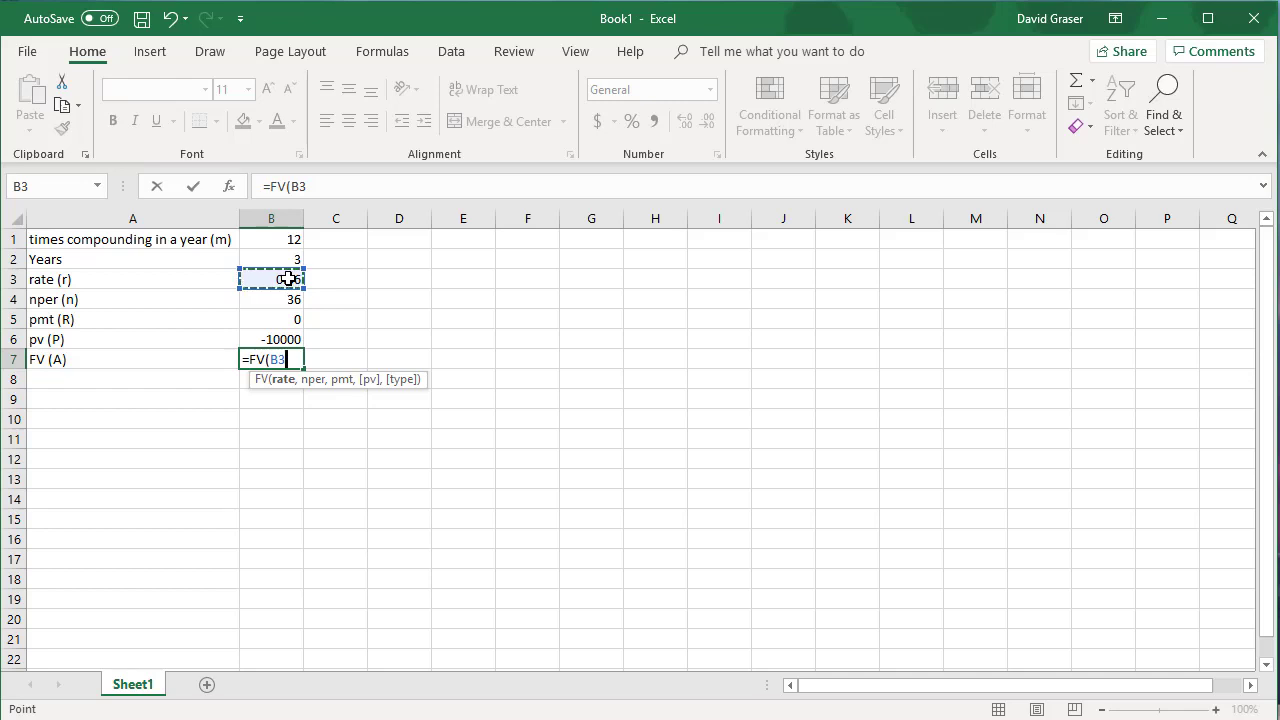
type("/")
left_click(291, 238)
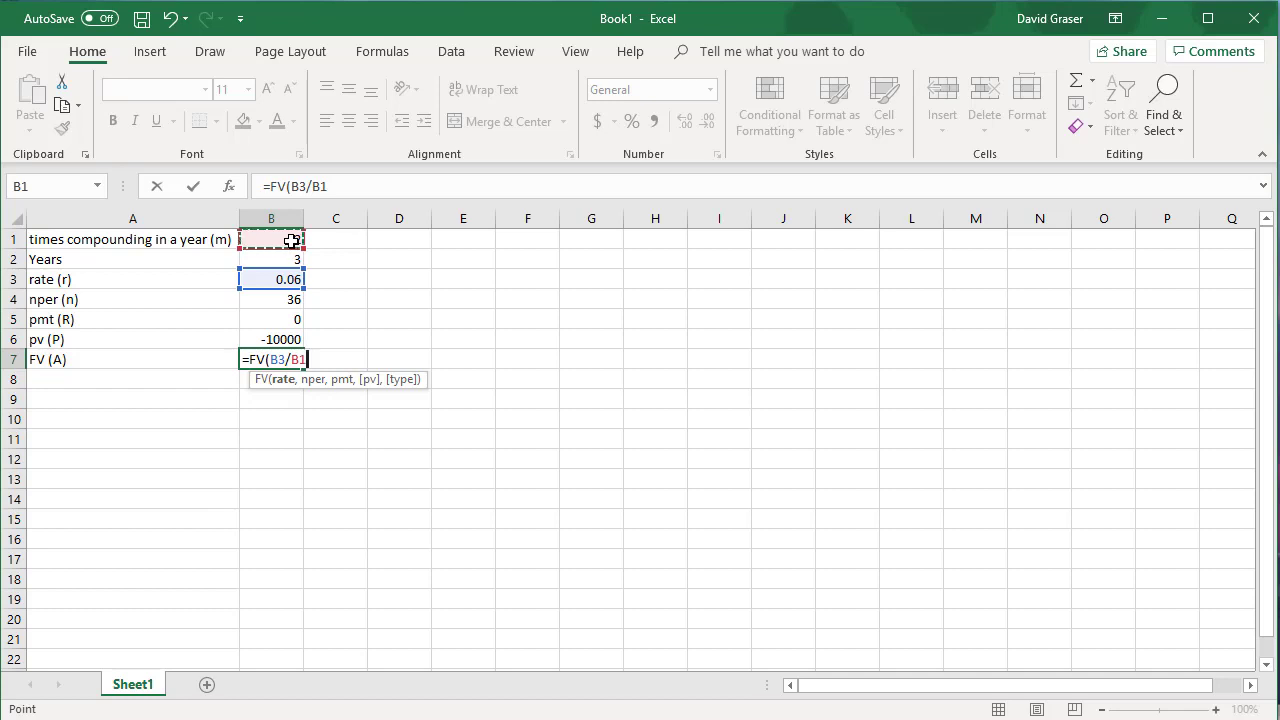
Step: Complete the future value formula with B4 as nper, B5 as pmt and B6 as pv, giving =FV(B3/B1,B4,B5,B6)
type(",")
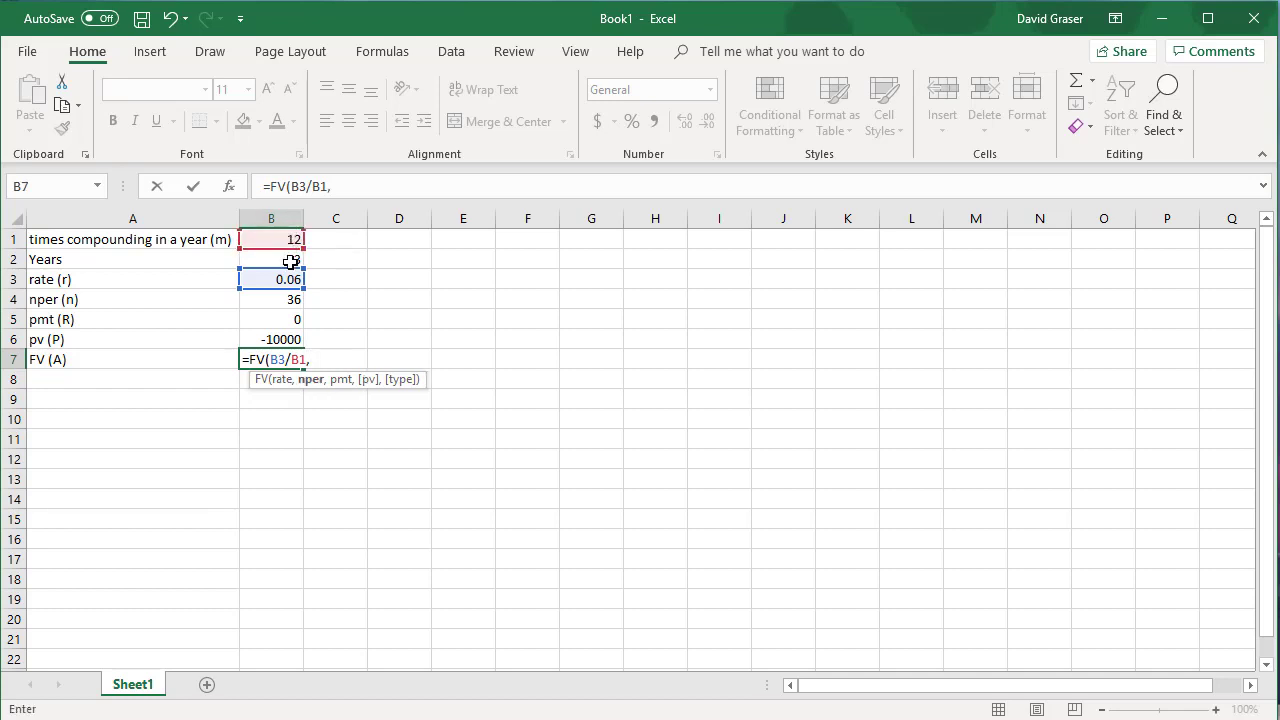
left_click(281, 299)
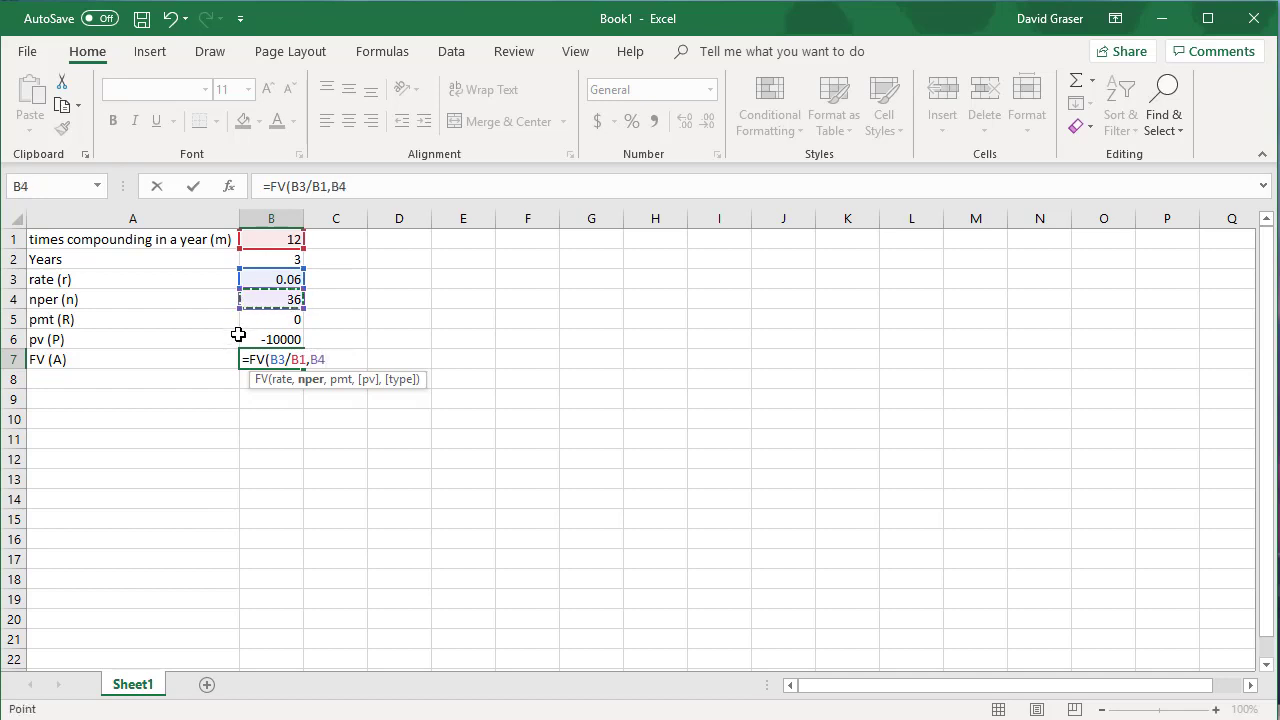
type(",")
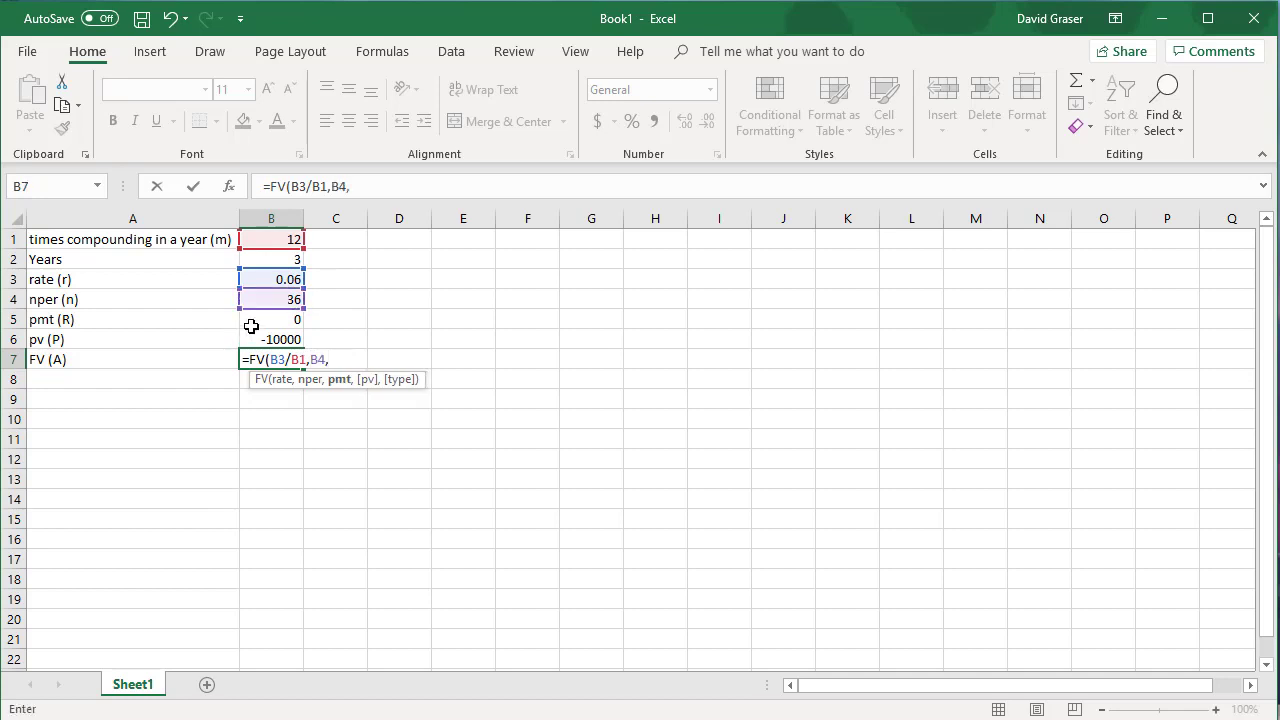
left_click(273, 319)
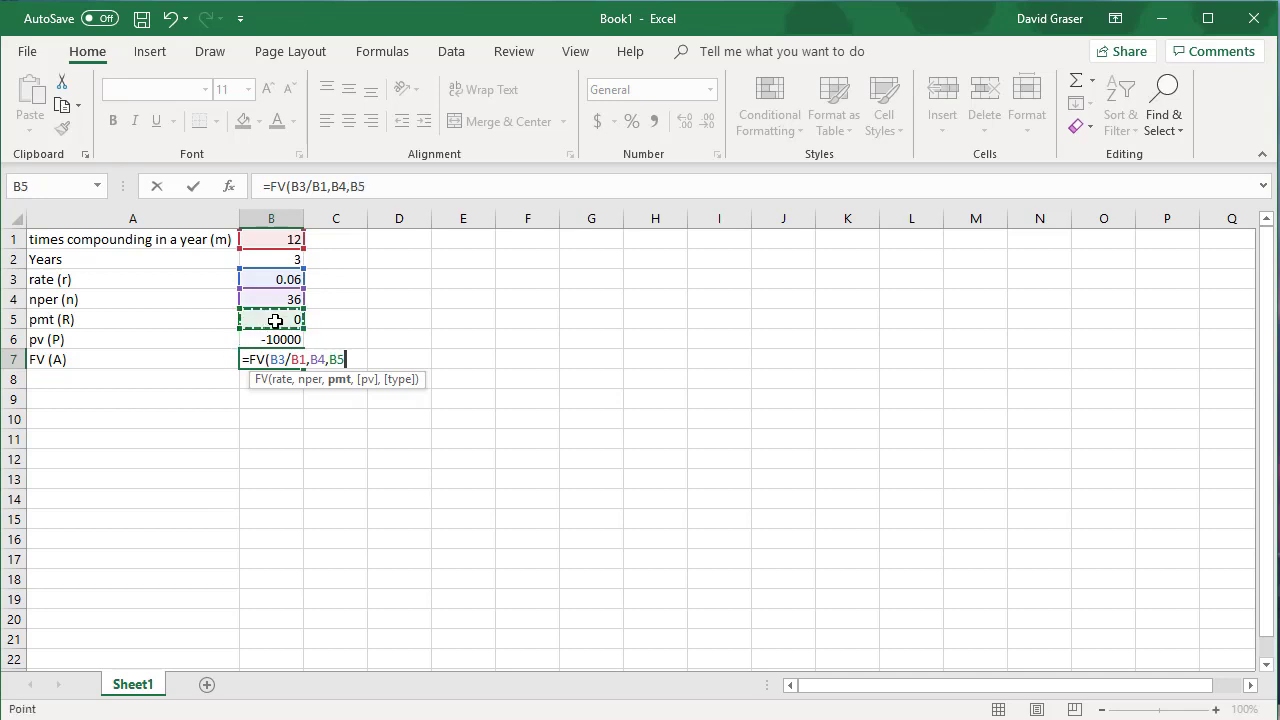
type(",")
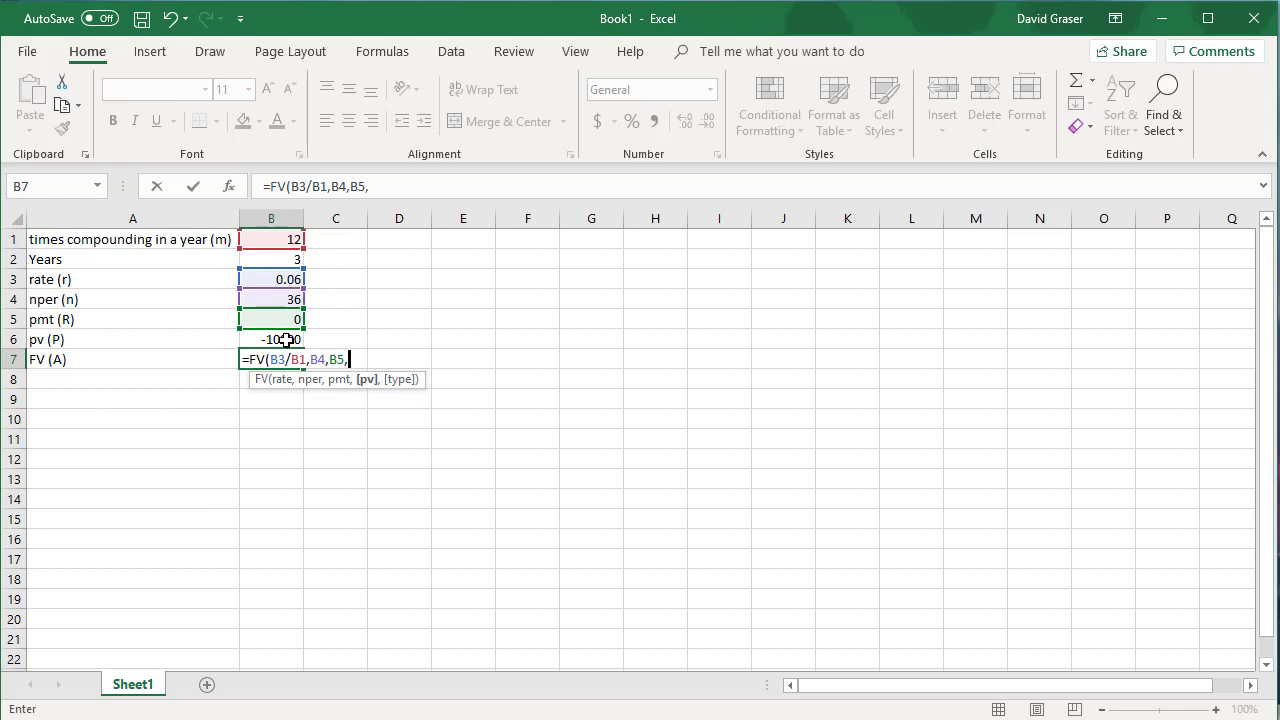
left_click(286, 340)
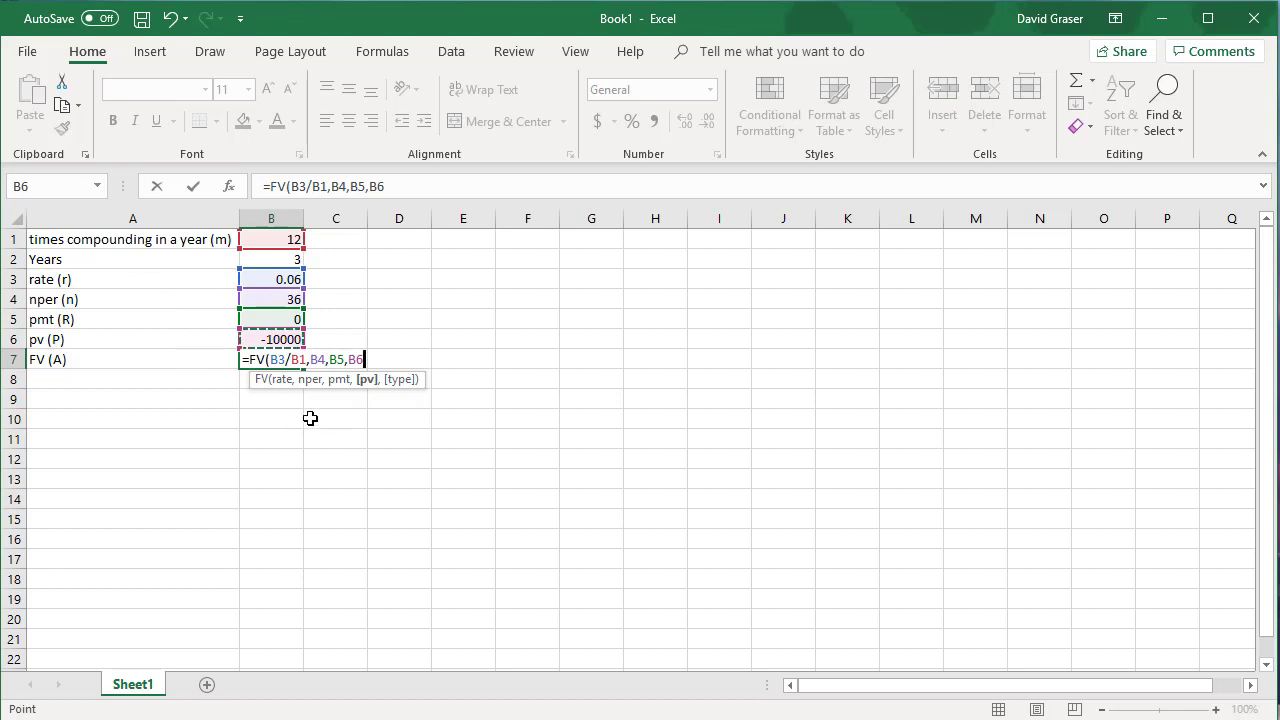
type(")")
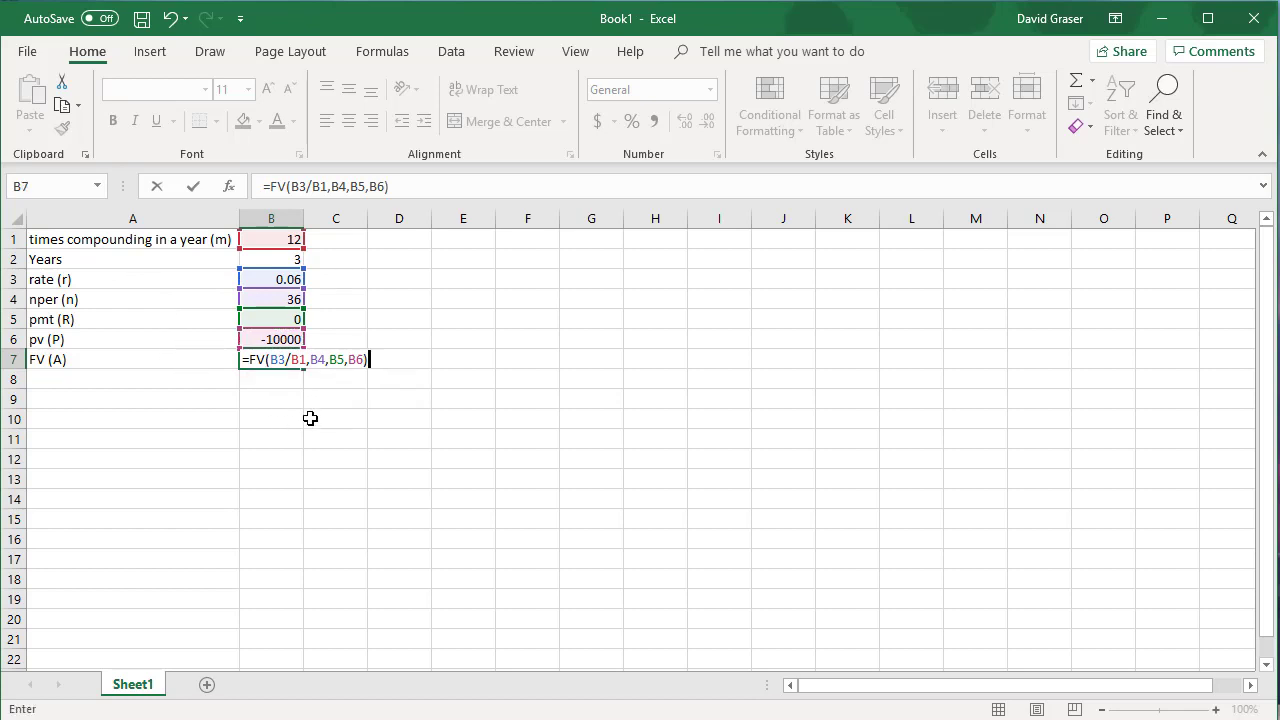
key("Return")
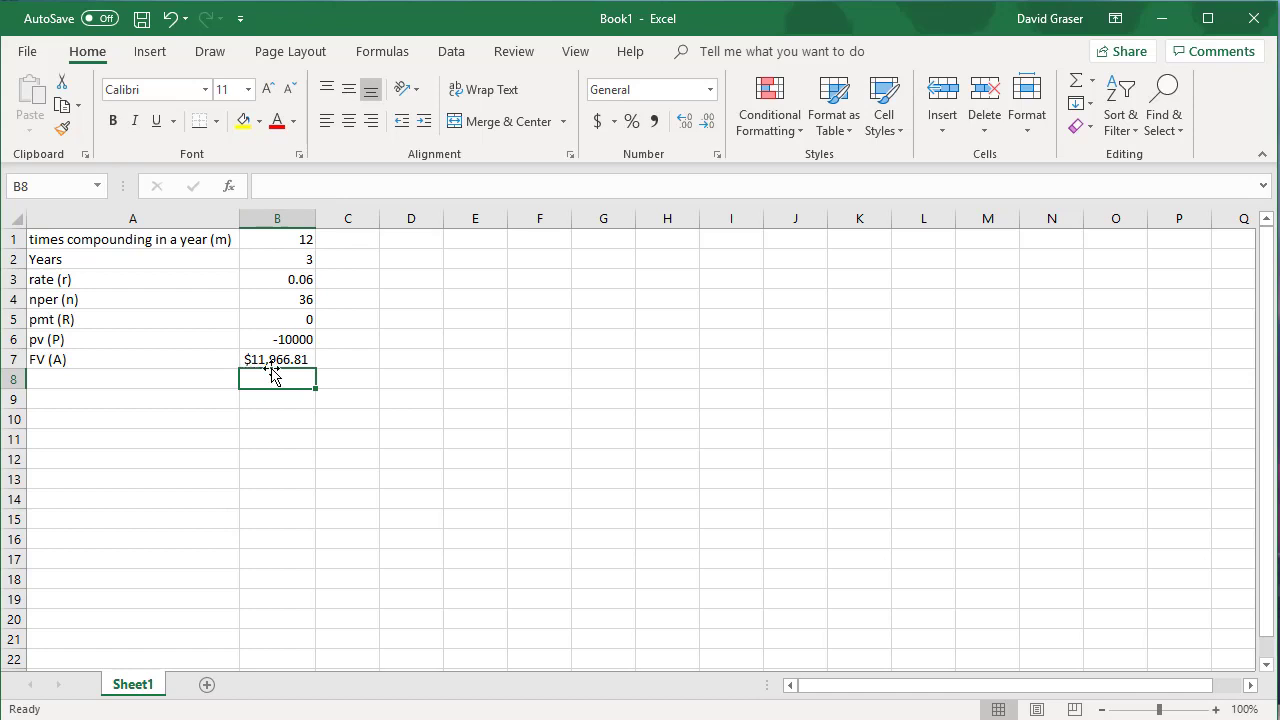
left_click(30, 53)
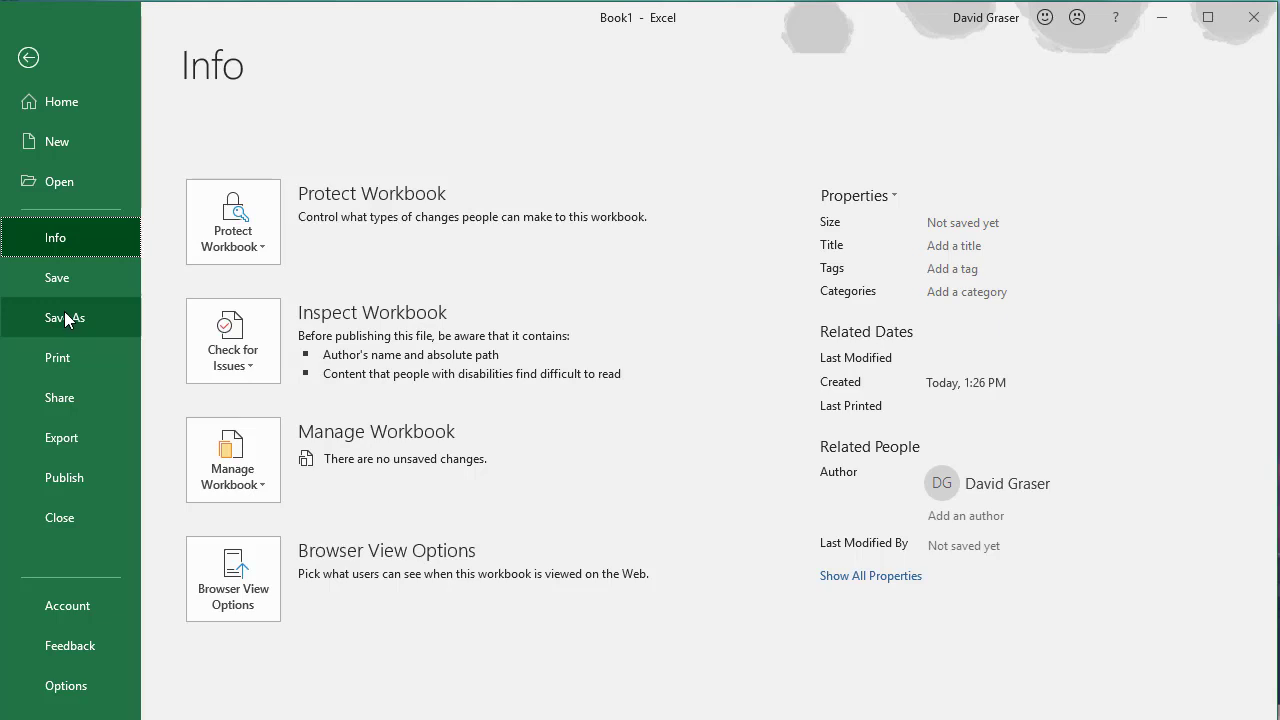
left_click(38, 74)
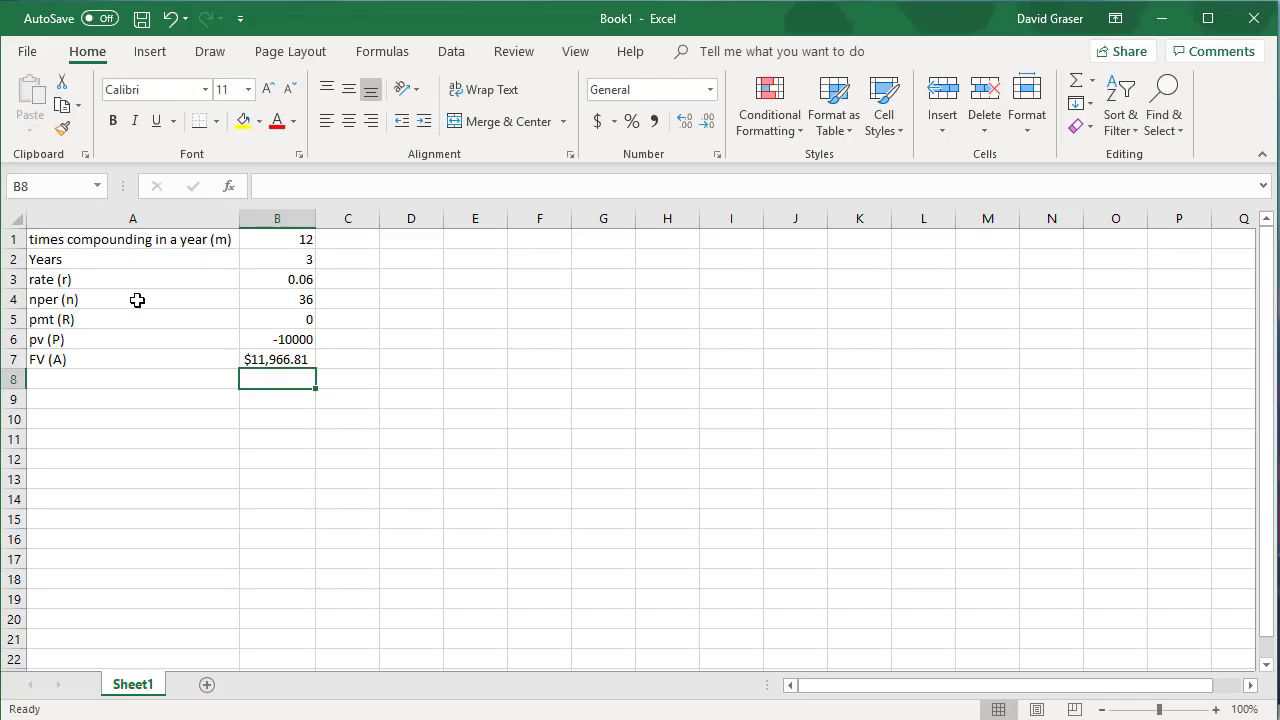